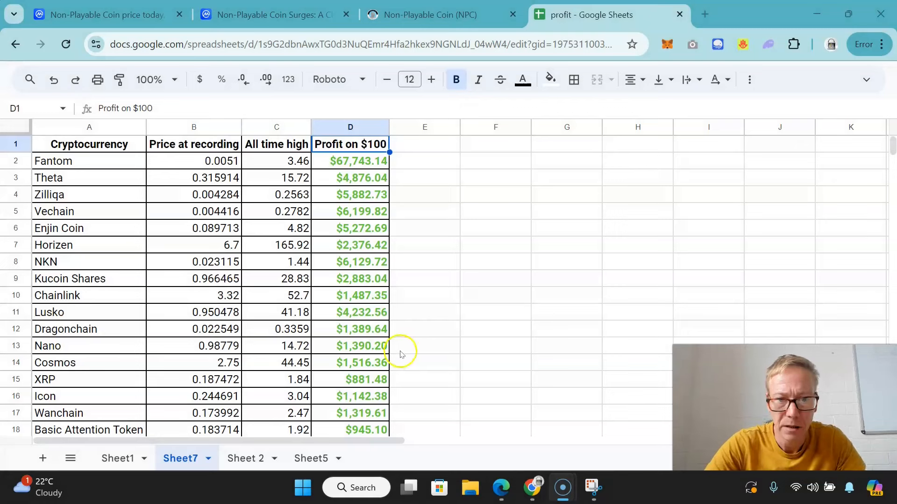
Step: In the profit spreadsheet, jump from the Horizen profit cell D7 to the bottom of the profit column
left_click(403, 348)
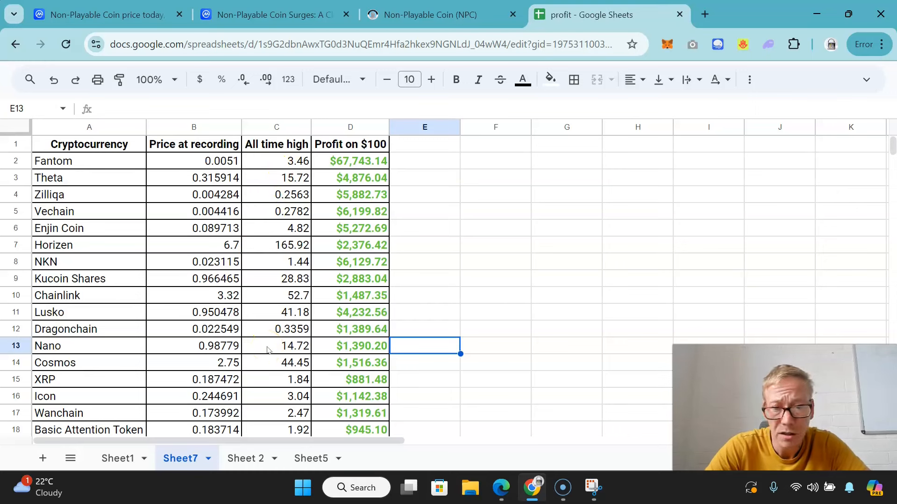
left_click(359, 245)
key("ctrl+Down")
key("ctrl+Down")
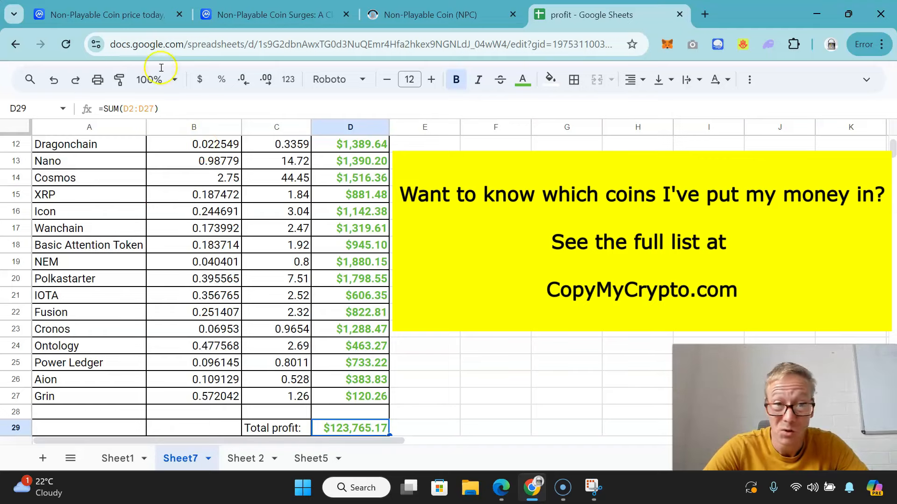
Step: On NPC's CoinMarketCap page, show the all-time price chart and highlight the all-time-low gain, visiting About briefly
left_click(107, 14)
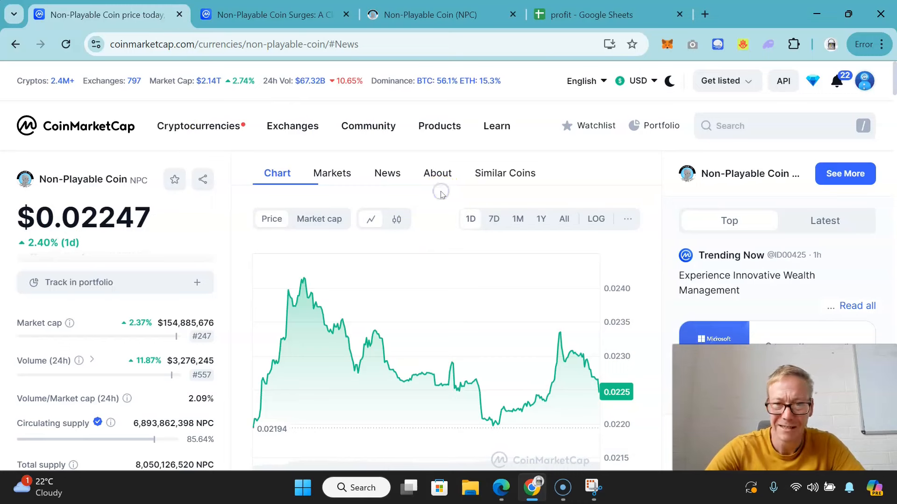
left_click(563, 219)
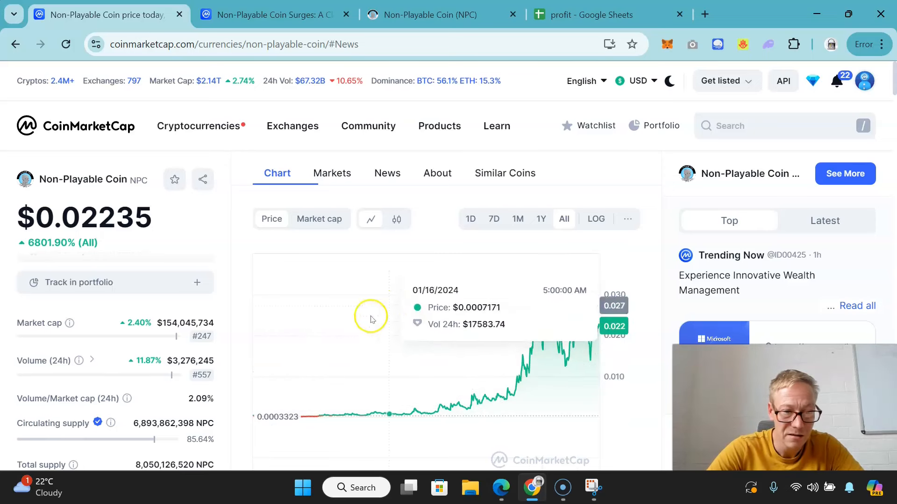
scroll(206, 393, "down", 3)
scroll(205, 392, "down", 3)
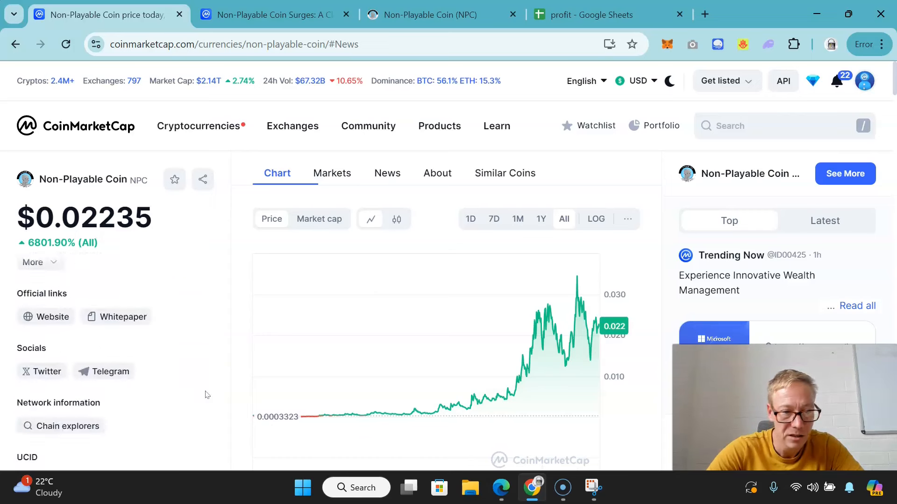
scroll(205, 392, "down", 2)
scroll(205, 396, "down", 2)
scroll(206, 395, "down", 2)
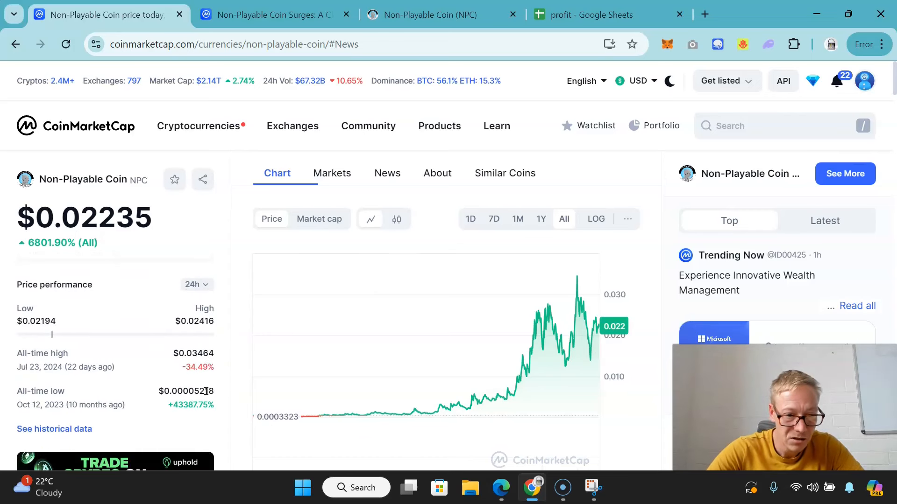
left_click_drag(190, 407, 168, 405)
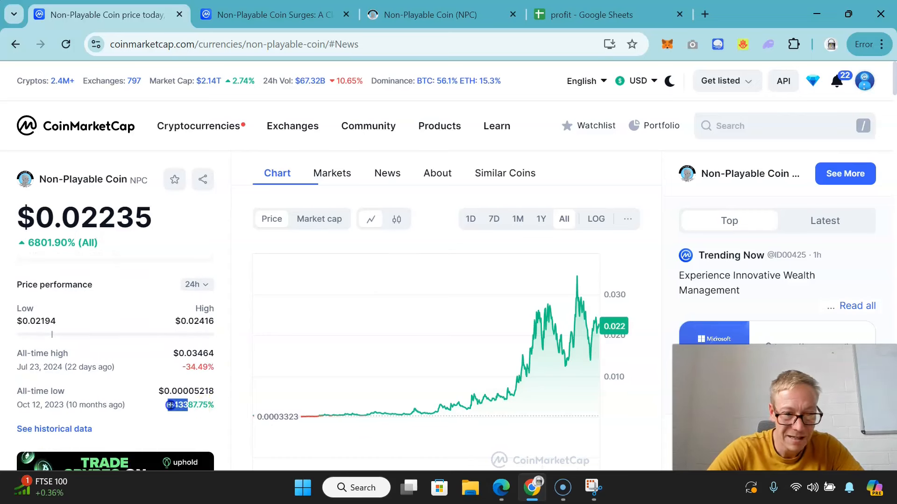
left_click(437, 173)
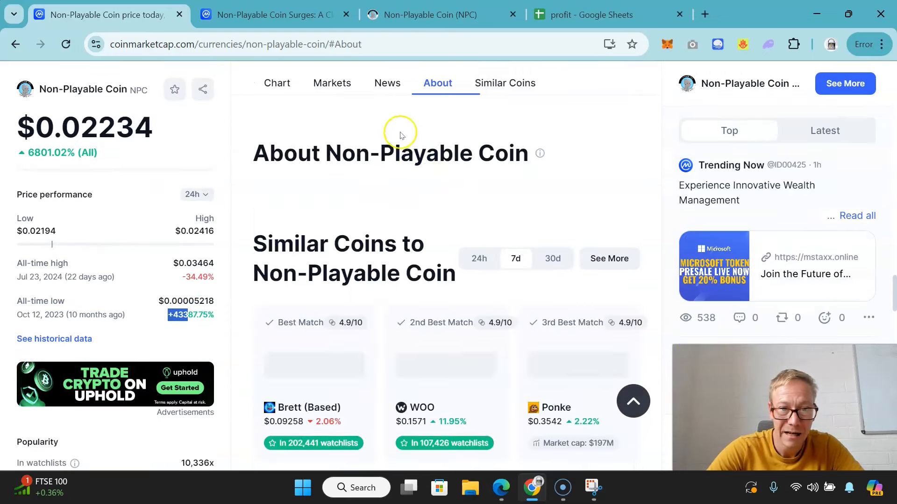
left_click(276, 82)
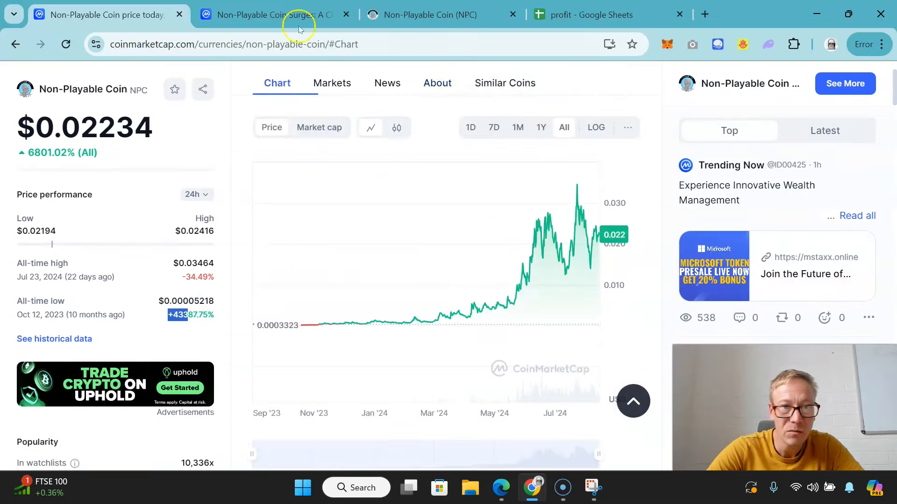
Step: Read the NPC surge article, return to the coin page and open its chain explorer in a new tab
left_click(274, 14)
scroll(370, 215, "up", 2)
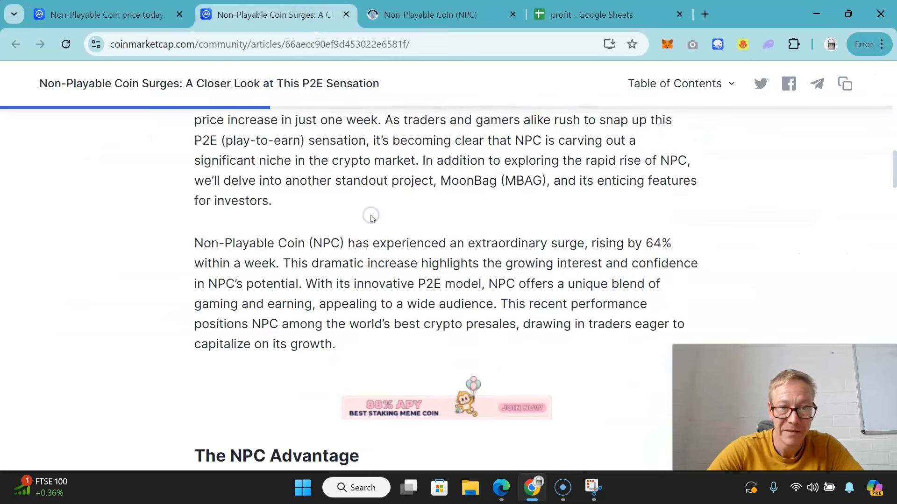
scroll(370, 215, "up", 2)
scroll(370, 215, "down", 1)
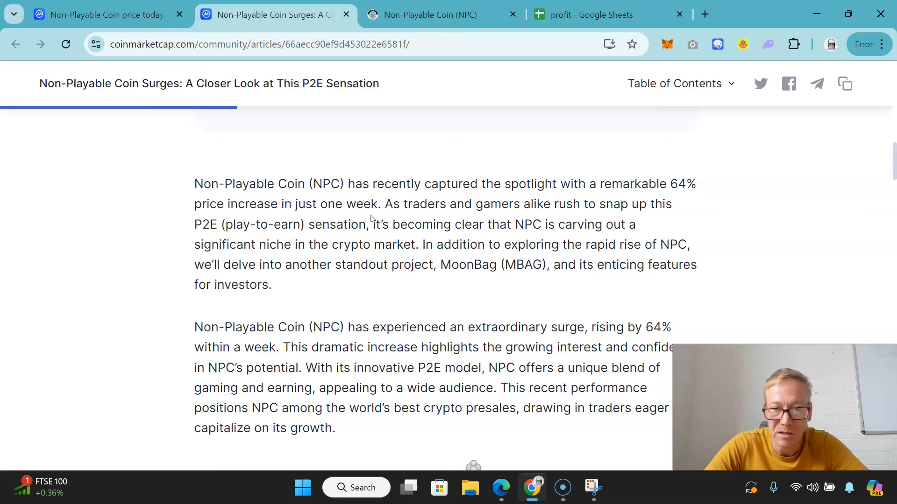
scroll(371, 219, "down", 2)
scroll(372, 218, "down", 1)
scroll(372, 219, "down", 1)
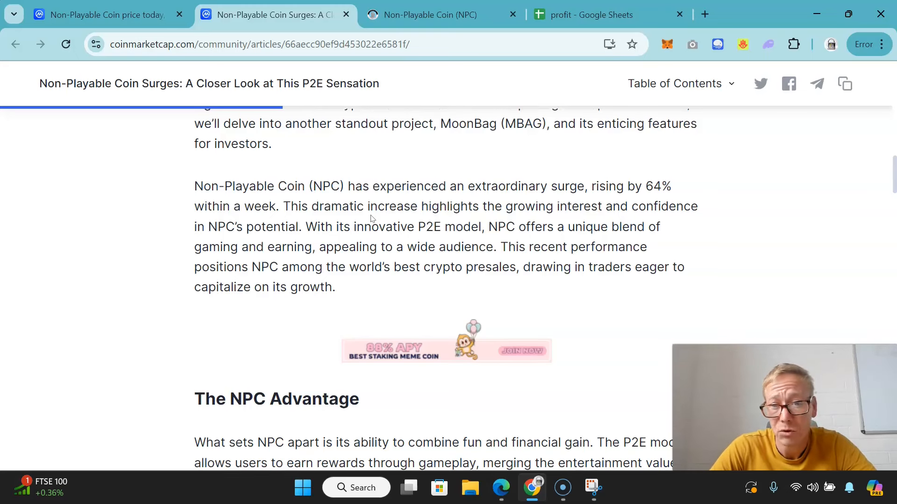
scroll(371, 218, "down", 1)
scroll(370, 218, "down", 1)
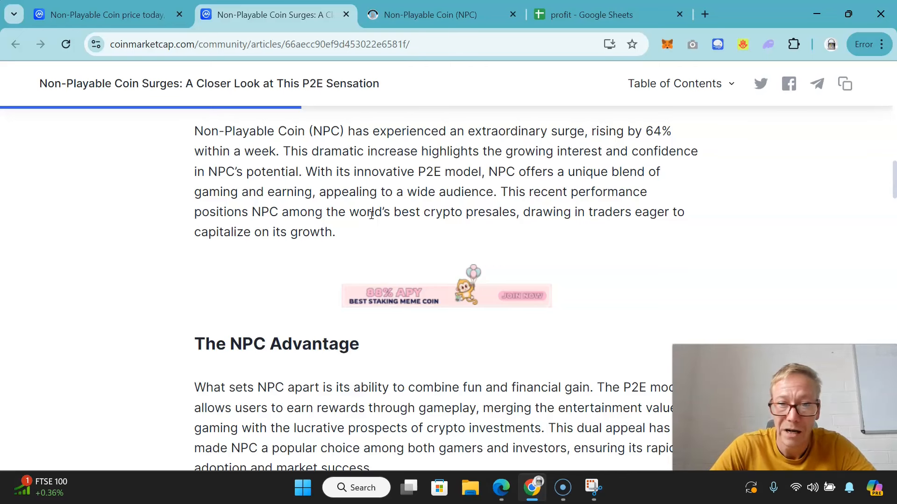
scroll(371, 215, "down", 1)
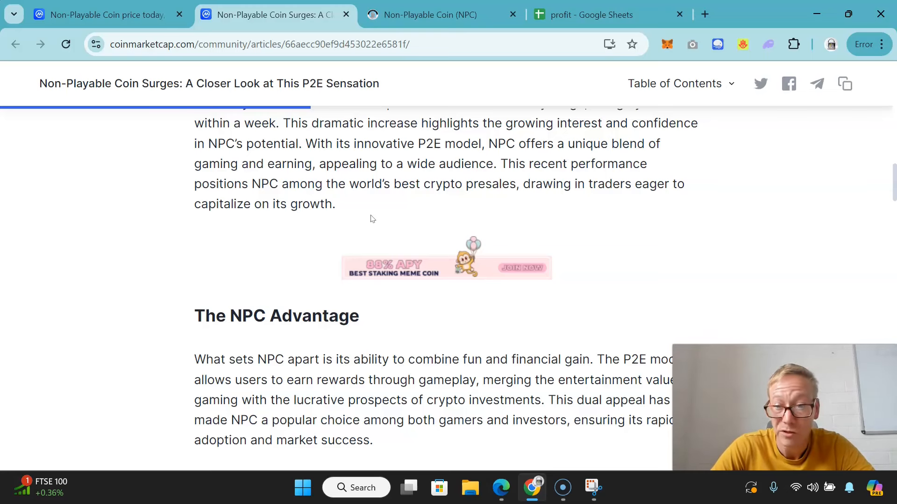
scroll(371, 218, "down", 1)
scroll(371, 218, "down", 1)
scroll(372, 218, "down", 1)
scroll(371, 219, "down", 1)
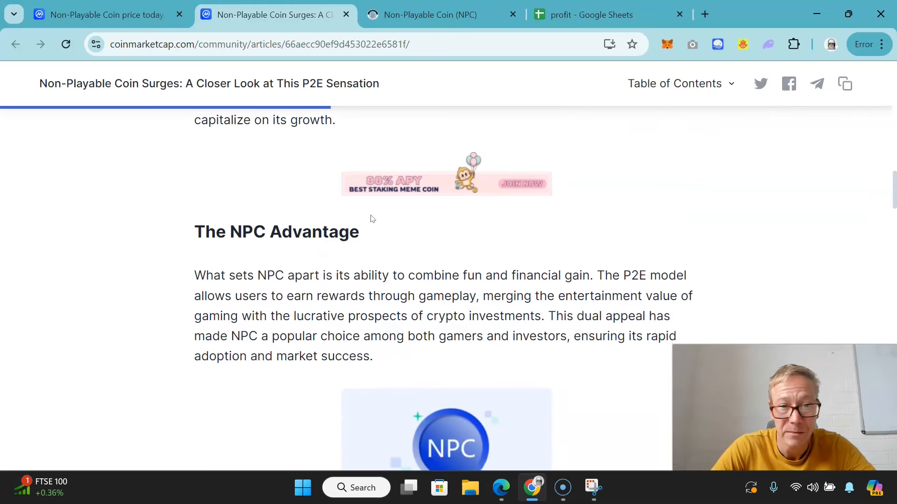
scroll(372, 219, "down", 1)
scroll(371, 219, "down", 1)
scroll(372, 219, "down", 1)
scroll(372, 219, "down", 1)
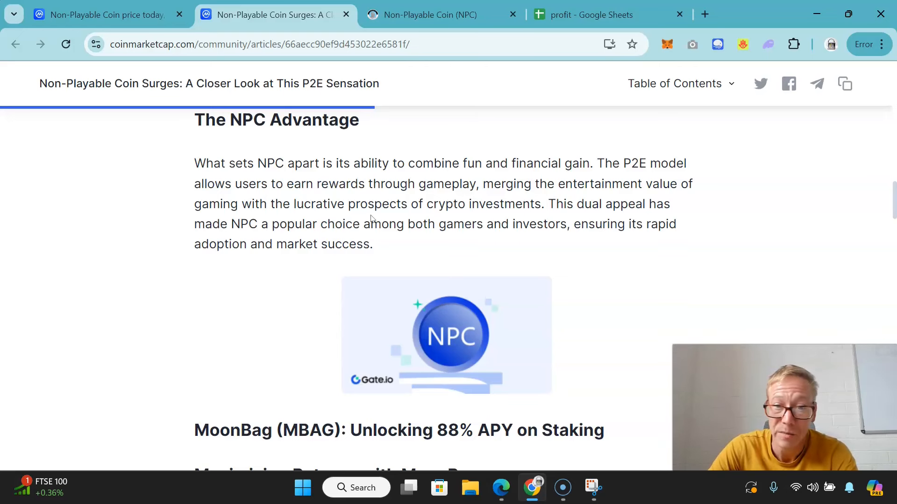
scroll(373, 219, "down", 1)
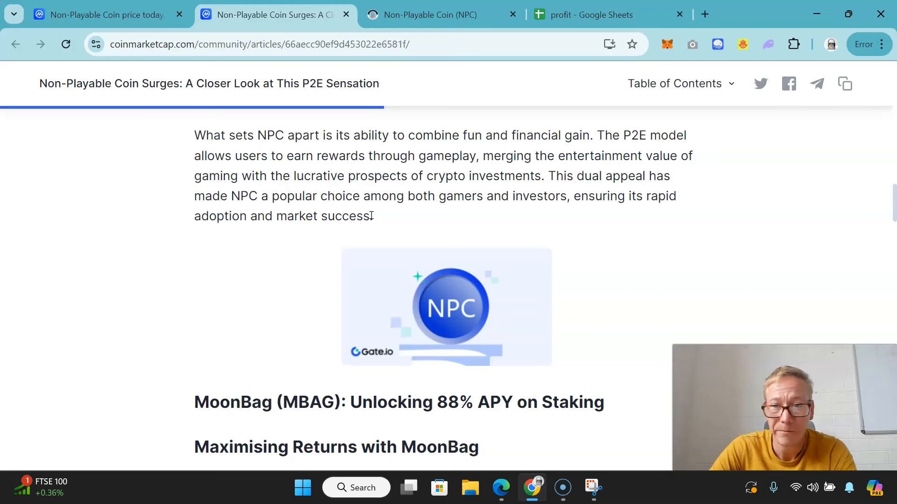
scroll(372, 217, "down", 1)
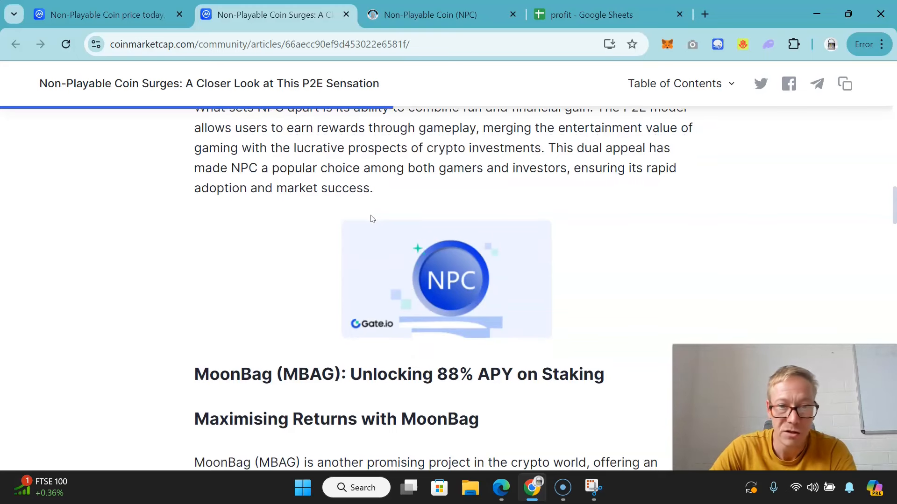
scroll(373, 218, "down", 1)
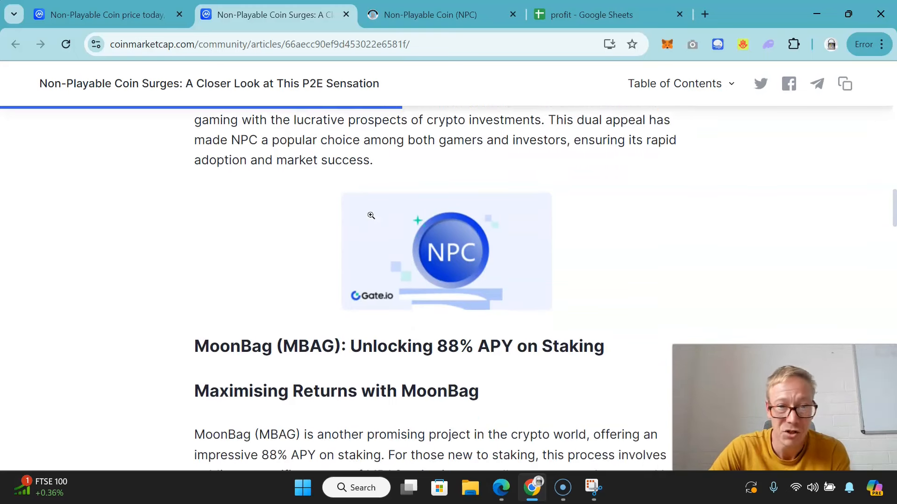
scroll(371, 216, "down", 1)
scroll(371, 215, "up", 1)
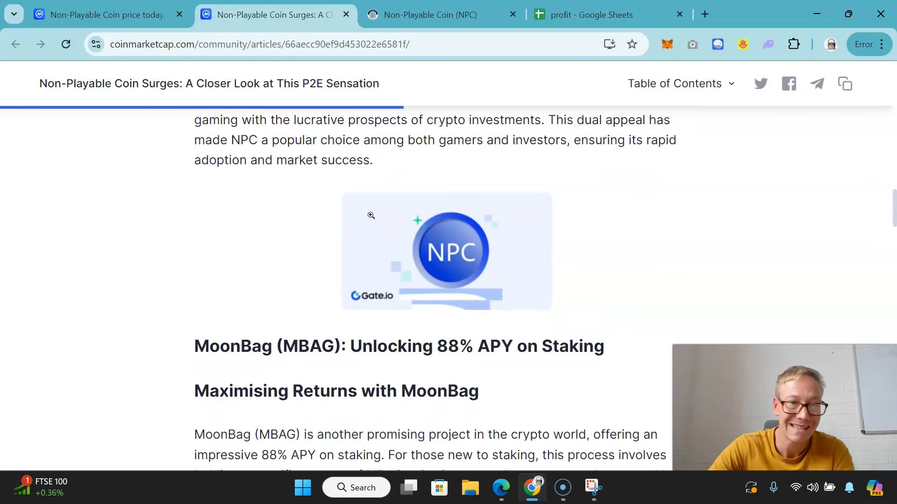
scroll(370, 215, "up", 5)
left_click(112, 15)
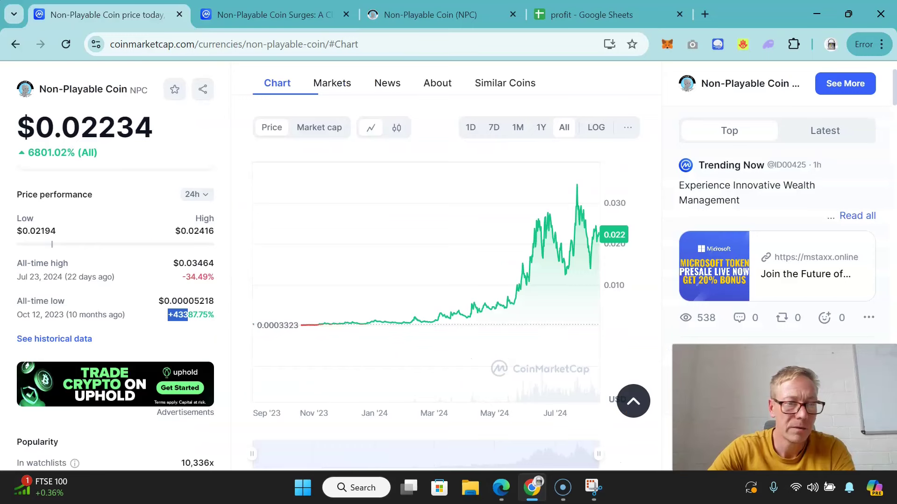
left_click(128, 259)
scroll(129, 259, "down", 8)
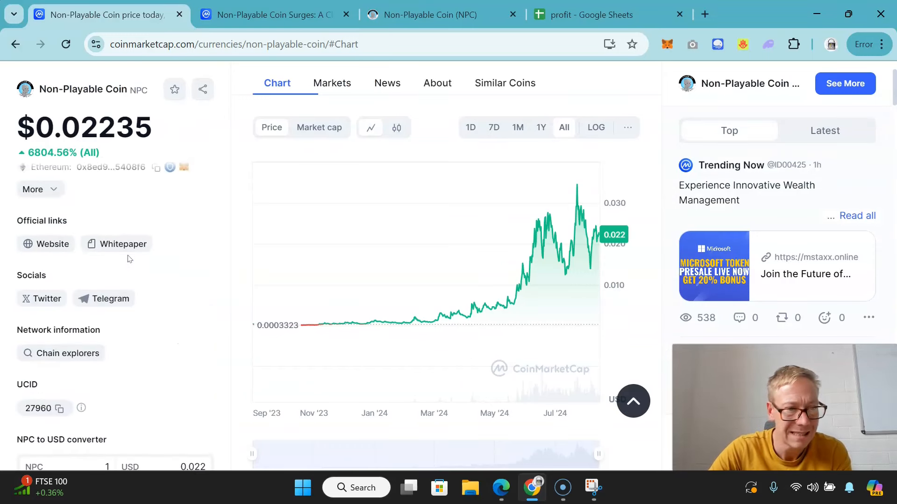
scroll(128, 260, "up", 3)
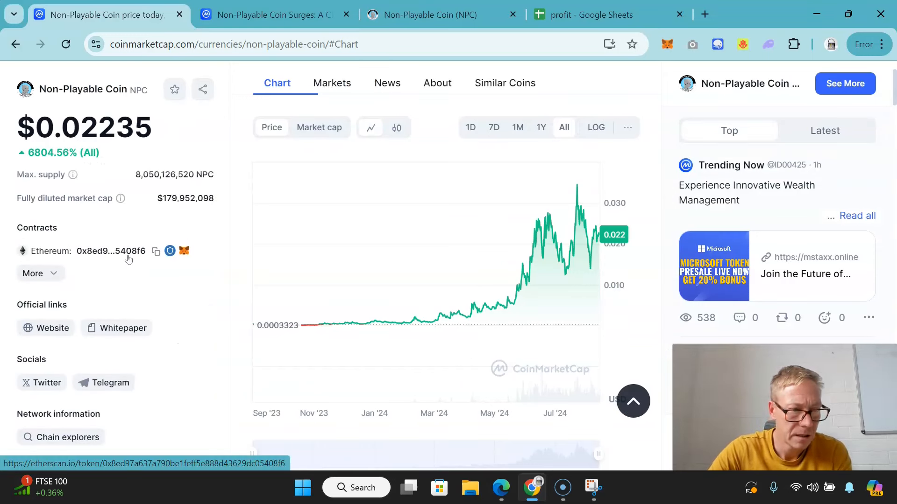
scroll(128, 259, "down", 1)
left_click(44, 379)
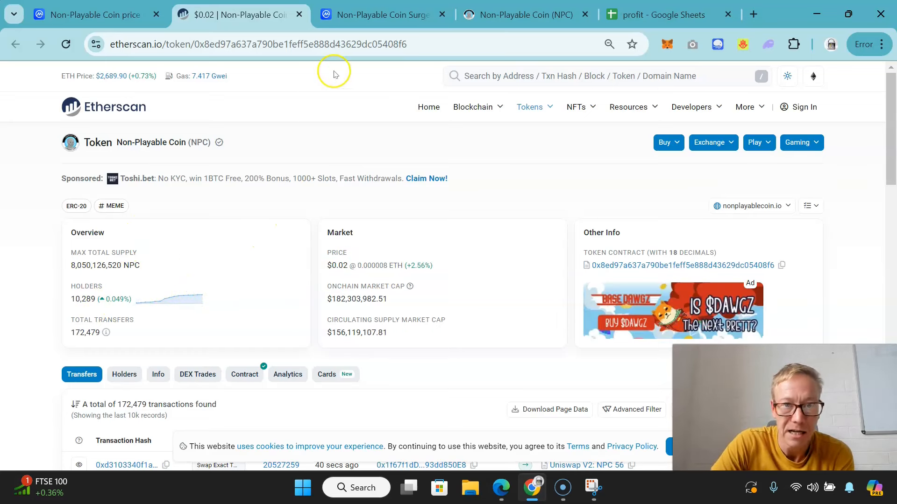
Step: Switch to the Non-Playable Coin project website tab and read down its homepage
left_click(526, 14)
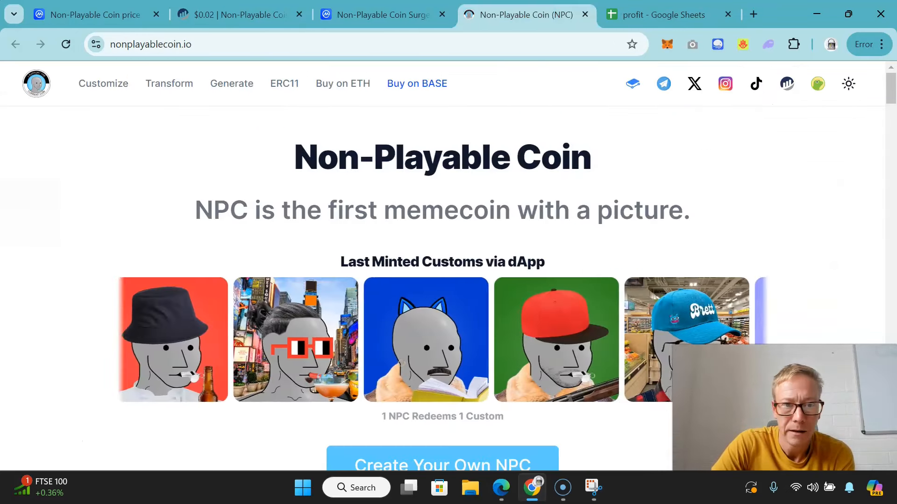
scroll(523, 191, "down", 1)
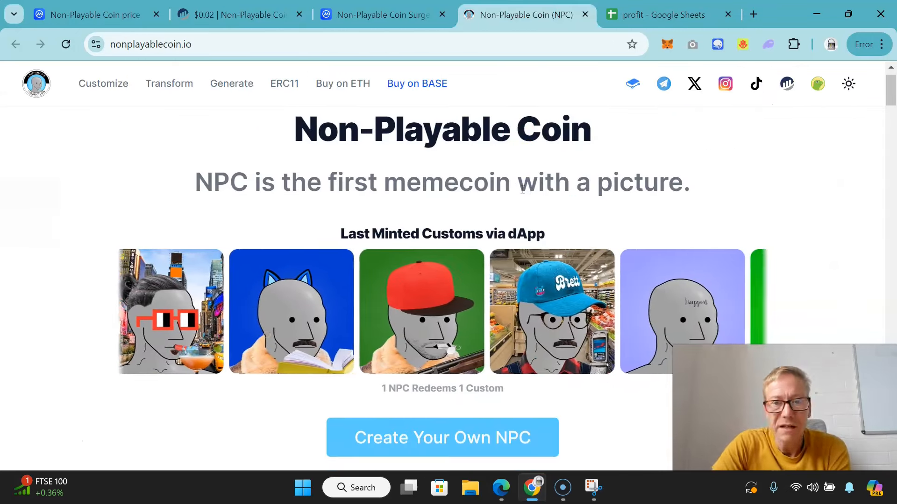
scroll(523, 190, "down", 1)
scroll(521, 190, "down", 4)
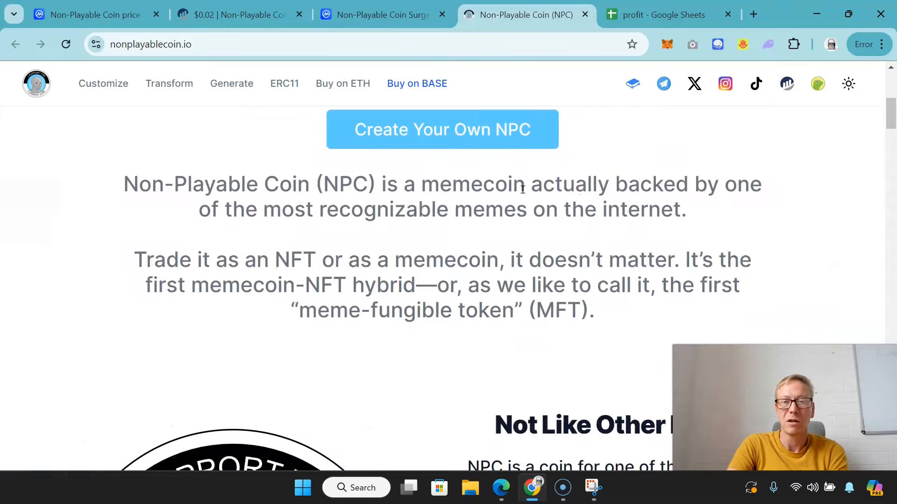
scroll(522, 190, "down", 2)
scroll(522, 191, "down", 1)
scroll(522, 191, "up", 1)
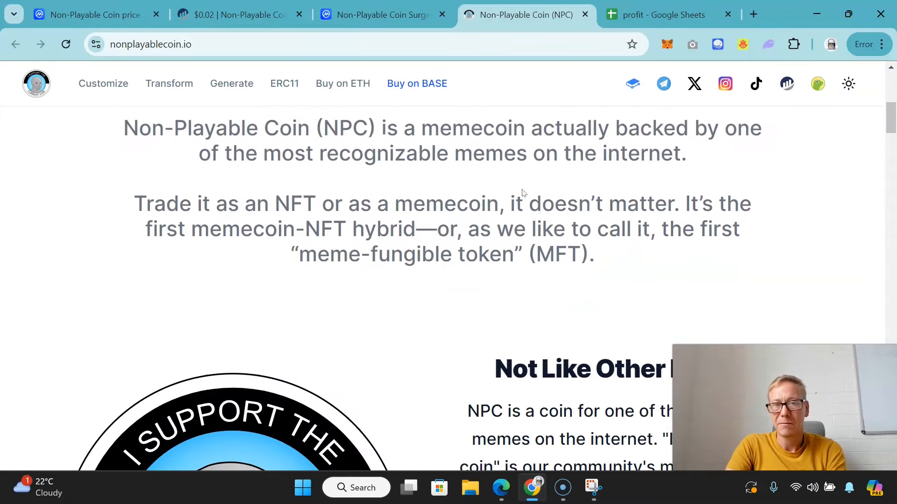
scroll(522, 191, "up", 2)
scroll(522, 190, "up", 5)
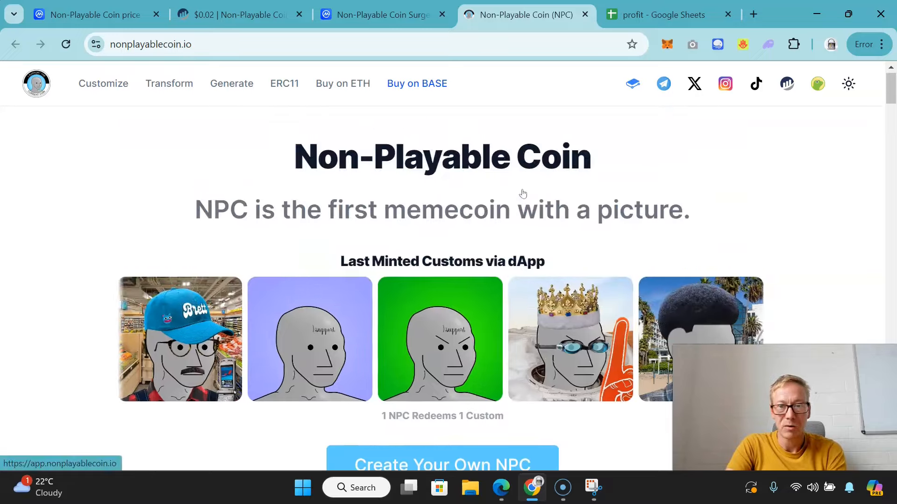
scroll(522, 191, "down", 2)
scroll(522, 189, "down", 1)
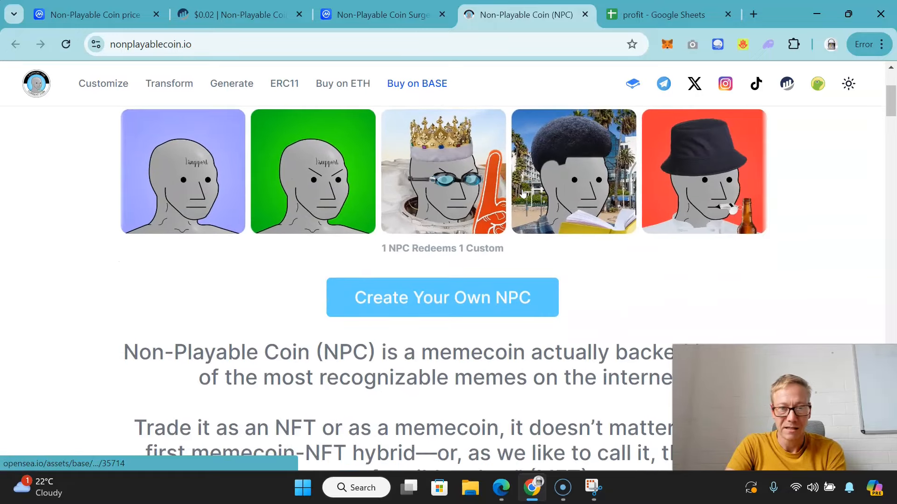
scroll(522, 189, "down", 2)
scroll(522, 189, "down", 1)
scroll(521, 190, "down", 1)
scroll(521, 191, "down", 1)
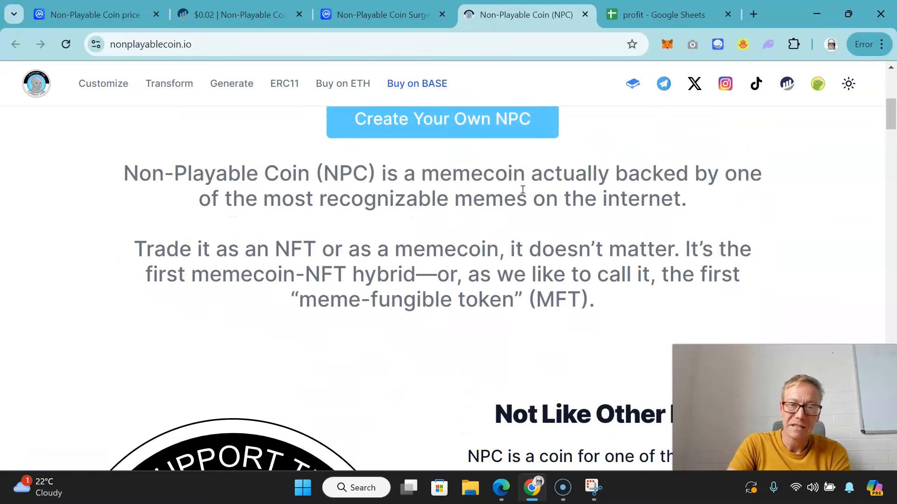
scroll(522, 191, "down", 1)
scroll(521, 190, "down", 1)
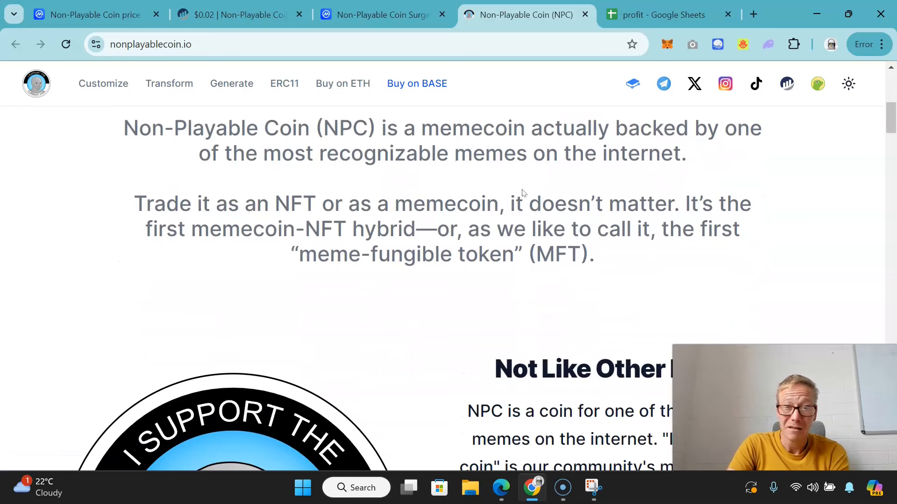
scroll(522, 192, "down", 1)
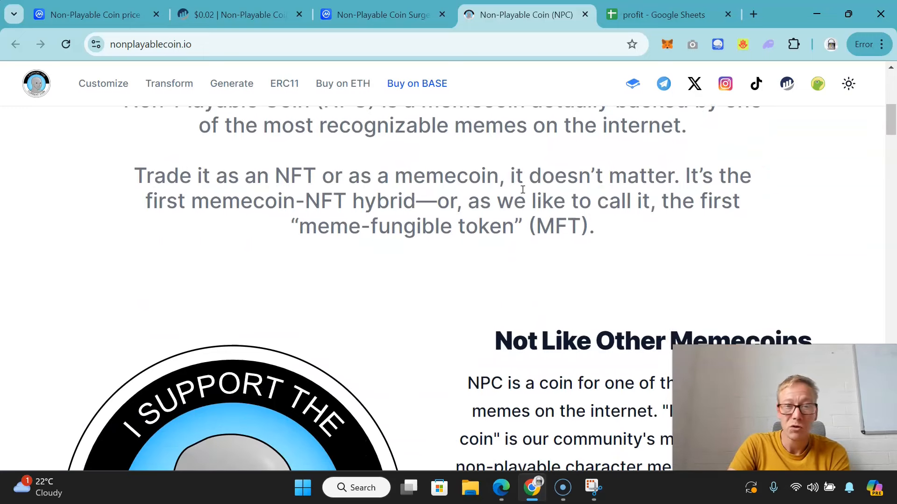
scroll(522, 191, "down", 1)
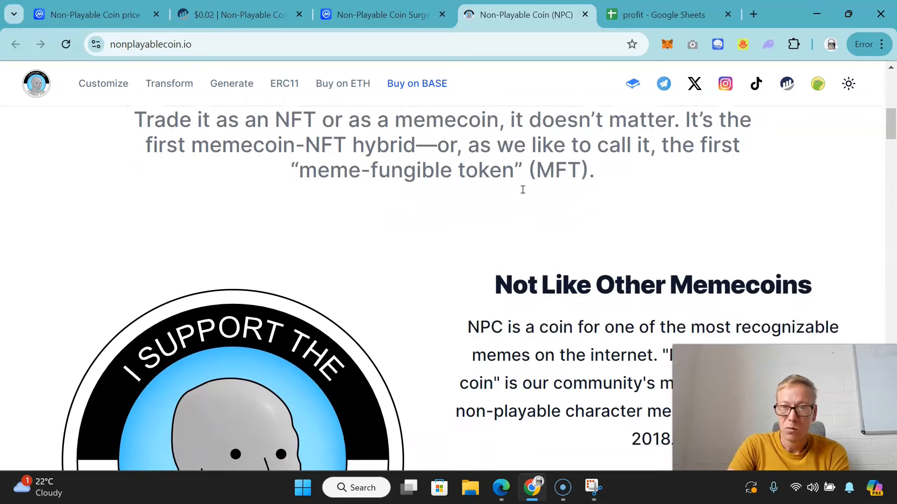
scroll(523, 191, "down", 1)
scroll(521, 191, "down", 1)
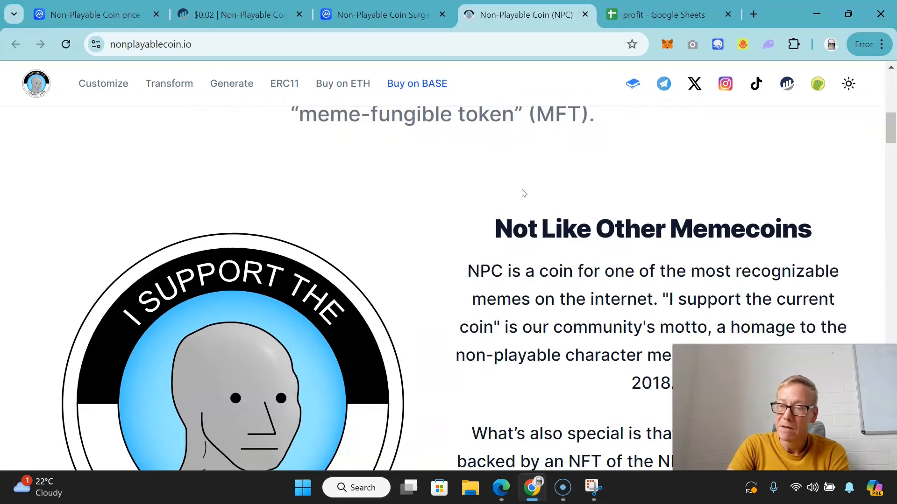
scroll(522, 192, "down", 1)
scroll(522, 192, "down", 1)
scroll(522, 192, "down", 1)
scroll(522, 193, "down", 1)
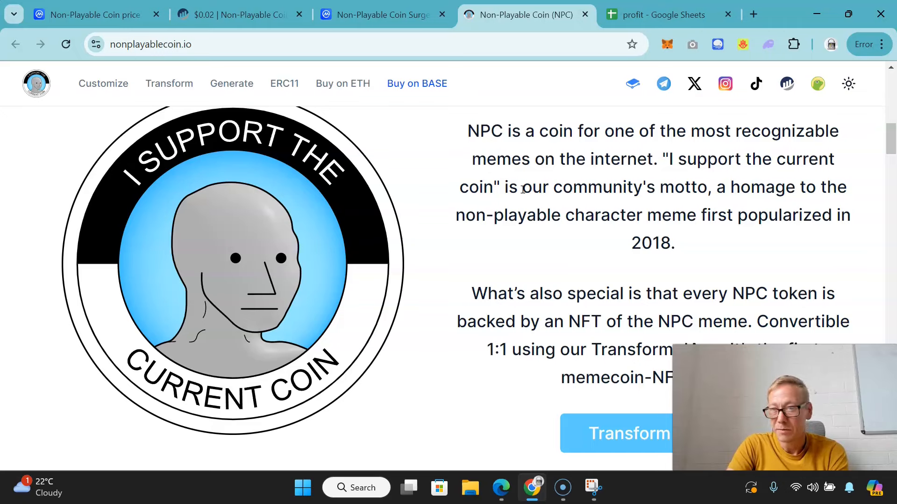
scroll(522, 192, "down", 1)
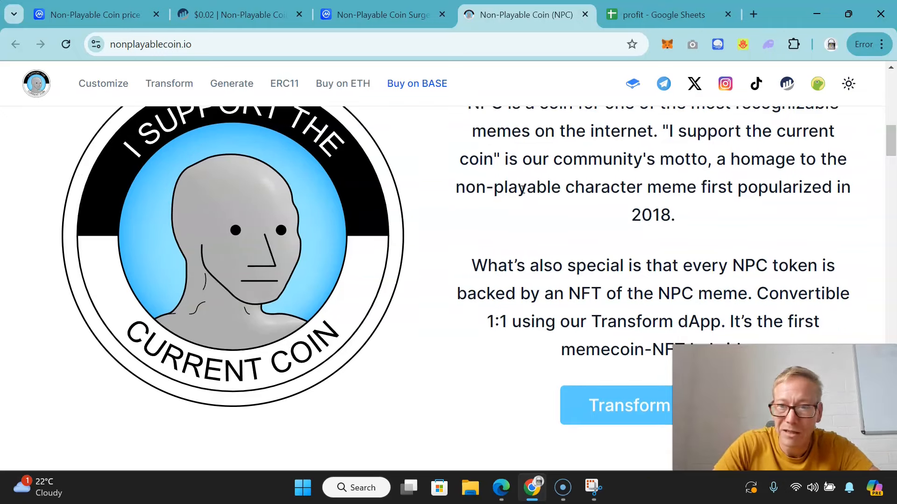
scroll(522, 192, "down", 1)
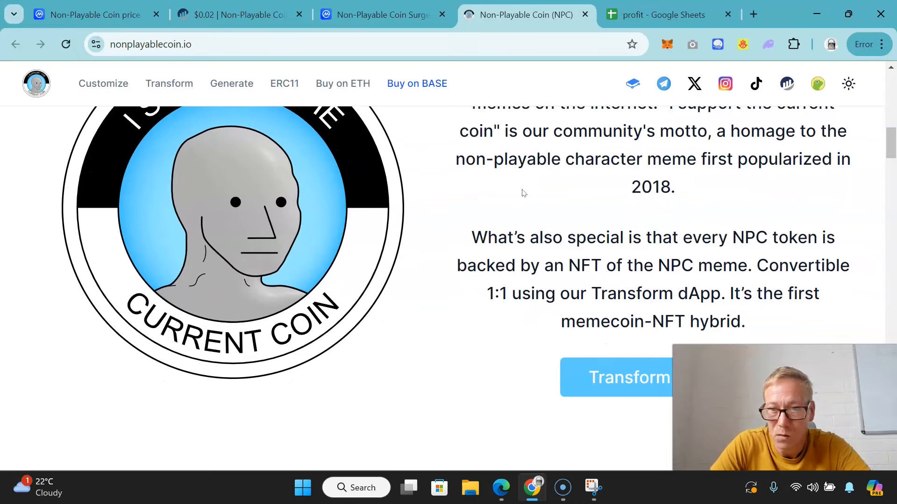
scroll(521, 192, "down", 1)
scroll(522, 193, "down", 1)
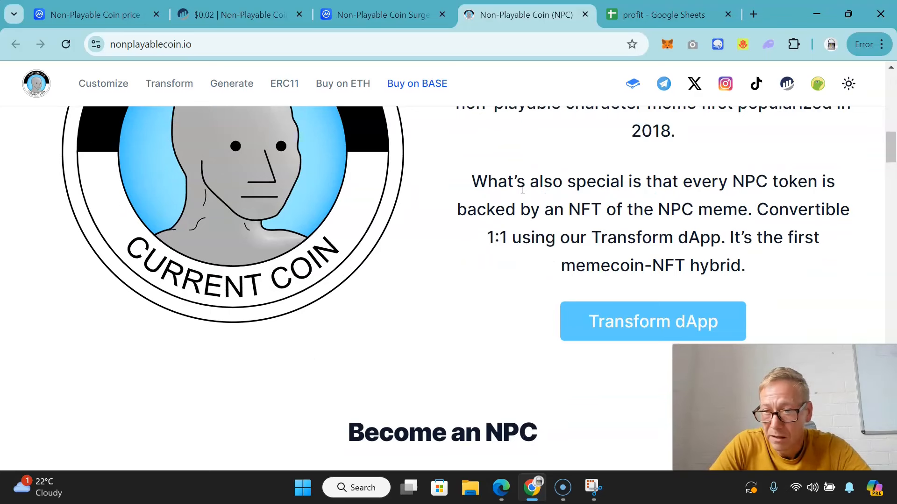
scroll(522, 192, "down", 1)
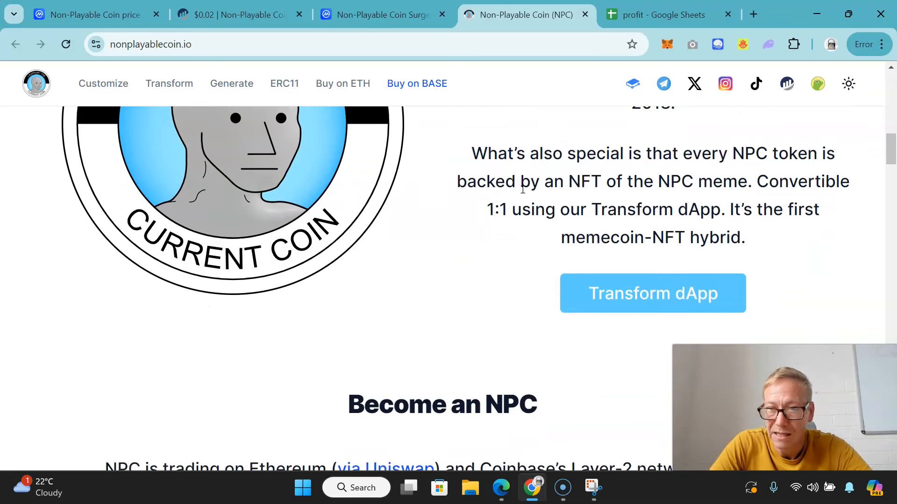
scroll(522, 193, "down", 1)
scroll(522, 192, "down", 1)
scroll(522, 192, "down", 1)
scroll(522, 192, "down", 1)
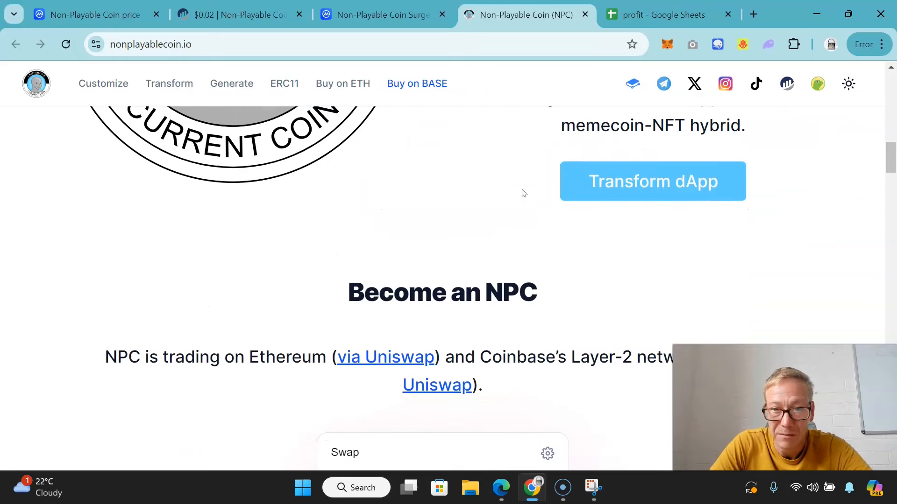
scroll(522, 193, "down", 1)
scroll(521, 192, "down", 2)
scroll(522, 192, "down", 1)
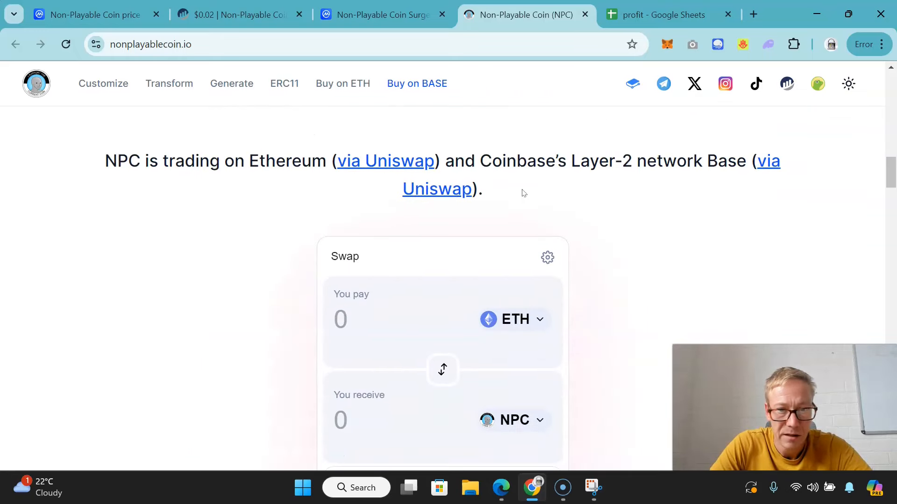
scroll(522, 192, "down", 1)
scroll(522, 192, "up", 1)
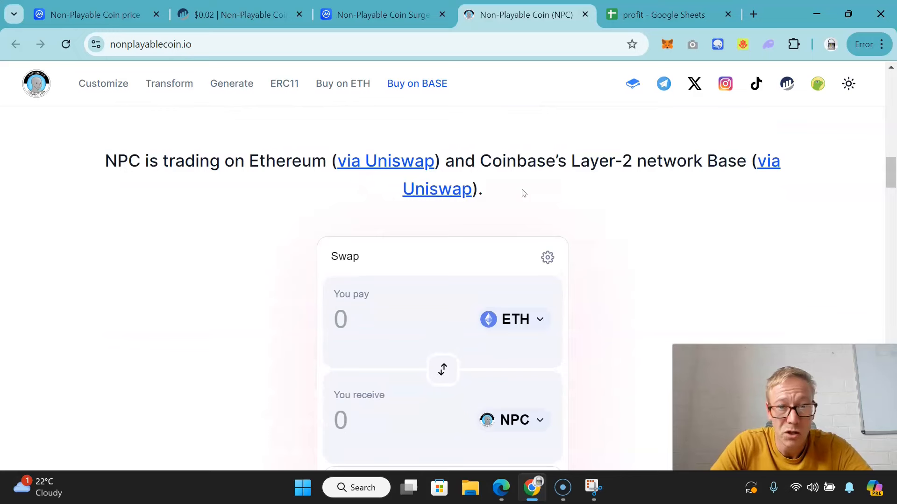
scroll(522, 192, "up", 1)
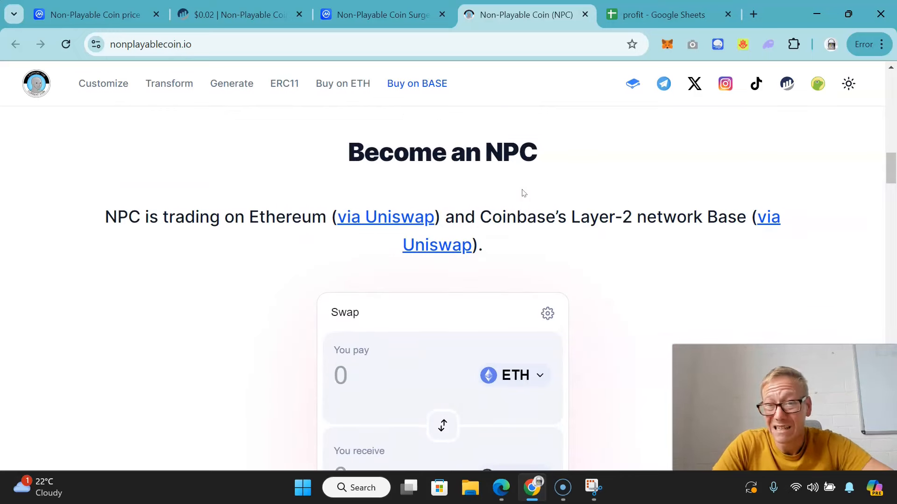
scroll(521, 192, "down", 1)
scroll(523, 192, "down", 2)
scroll(521, 193, "down", 5)
scroll(521, 192, "down", 2)
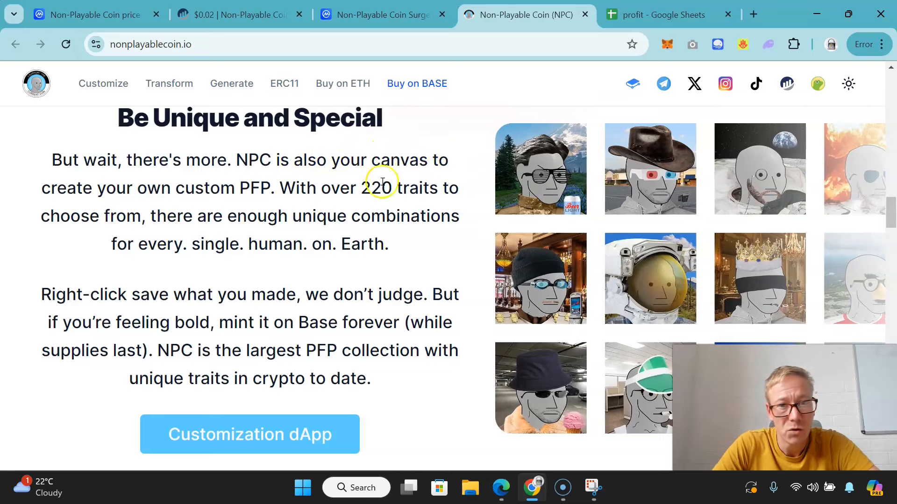
scroll(261, 193, "down", 1)
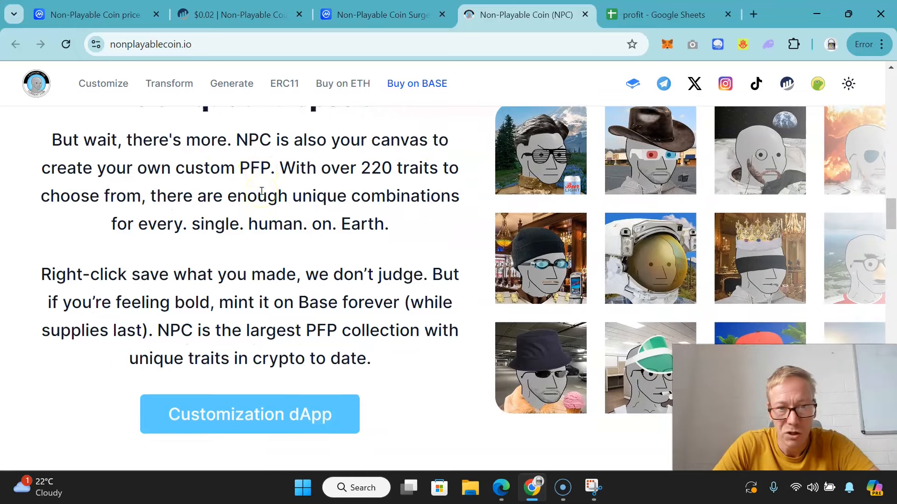
scroll(260, 193, "down", 1)
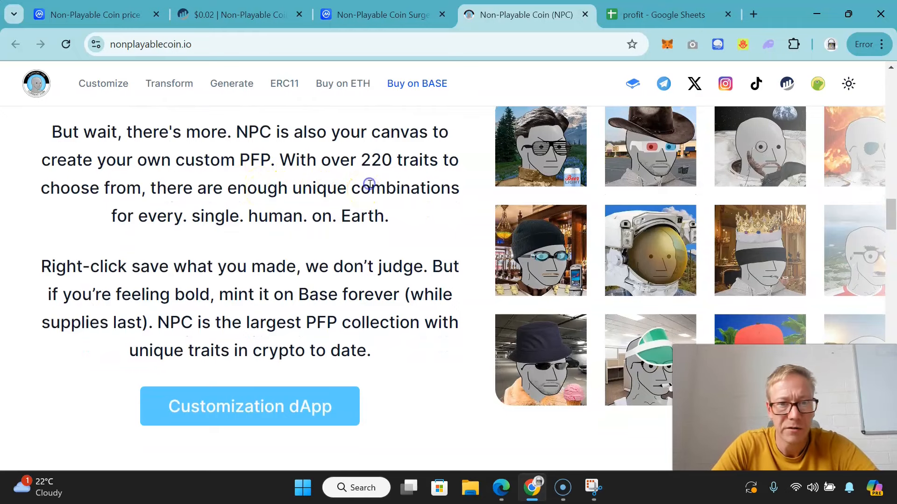
scroll(365, 187, "down", 1)
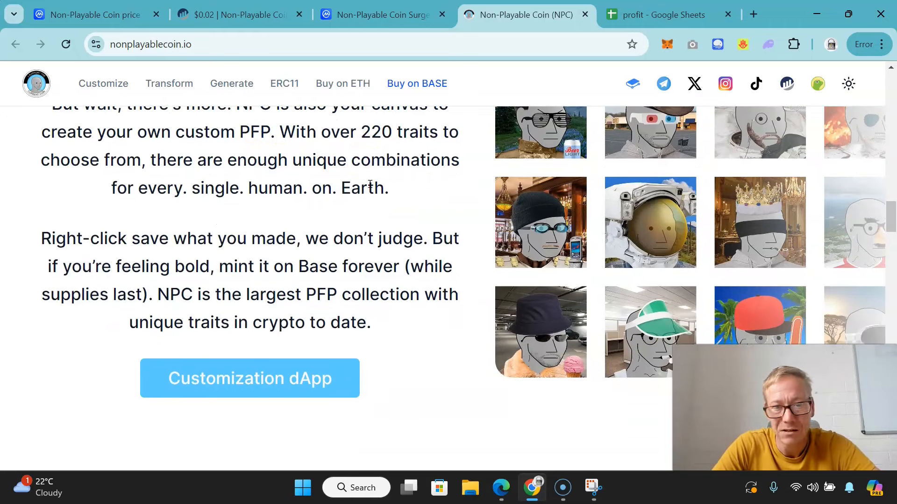
scroll(370, 188, "down", 1)
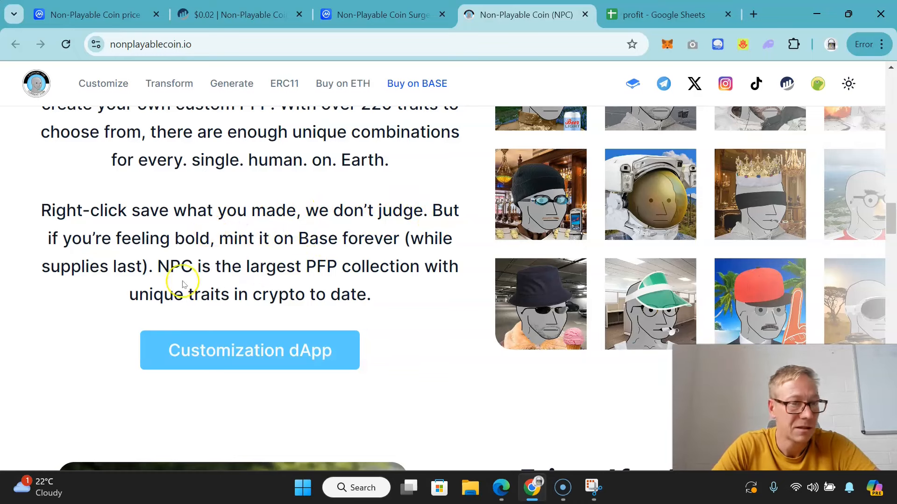
scroll(260, 265, "down", 1)
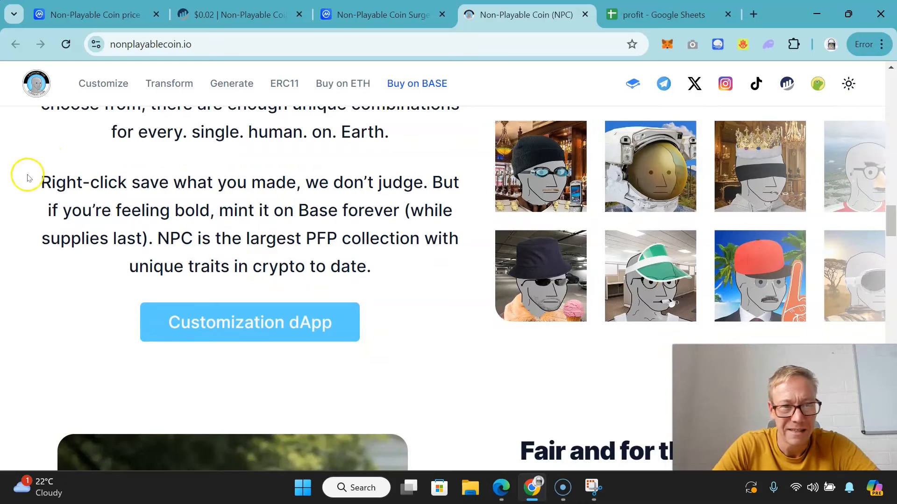
Step: Highlight the phrase 'Right-click save what you made', then clear the highlight
left_click_drag(28, 178, 307, 173)
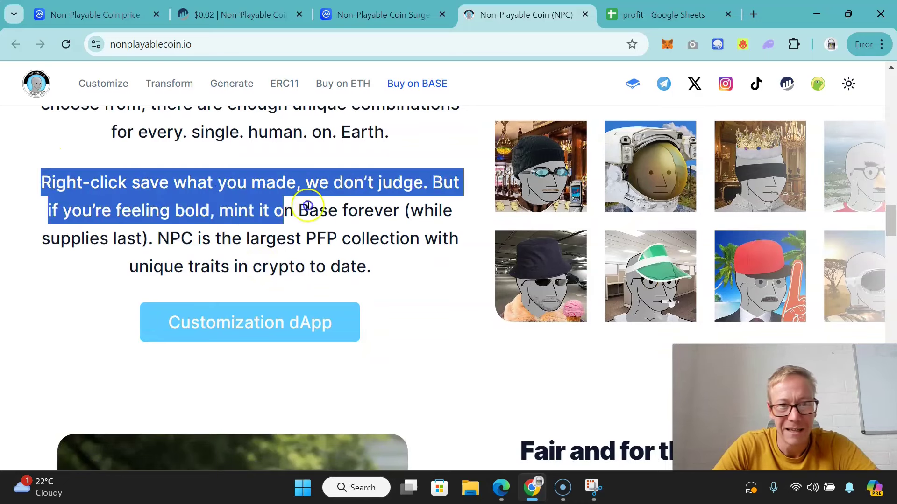
left_click(306, 174)
scroll(306, 176, "up", 5)
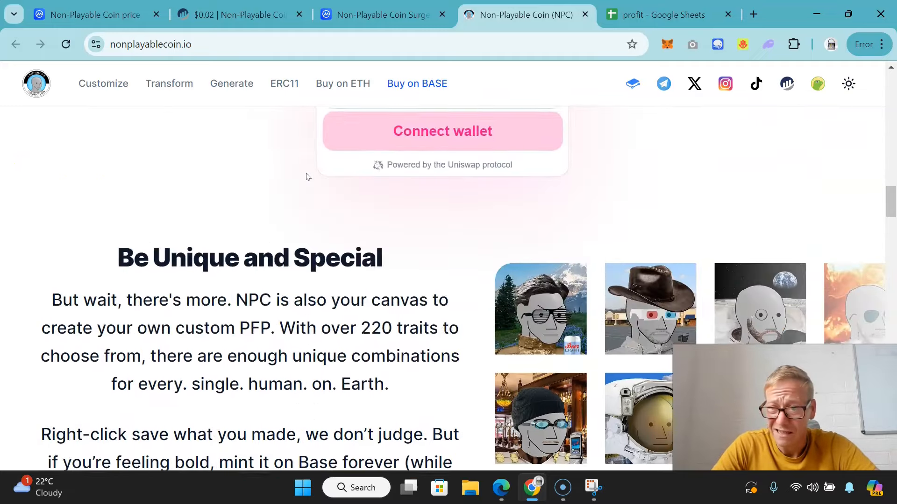
scroll(306, 176, "down", 3)
scroll(306, 175, "down", 5)
scroll(307, 175, "down", 4)
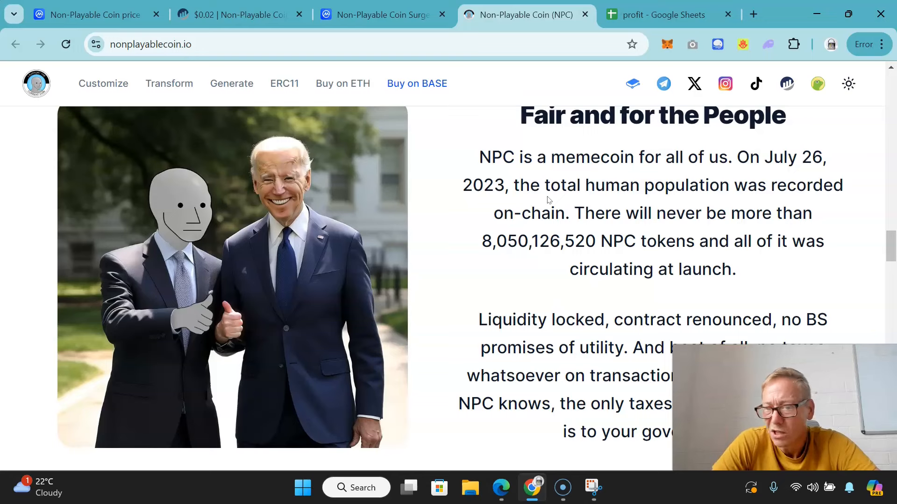
scroll(548, 201, "down", 1)
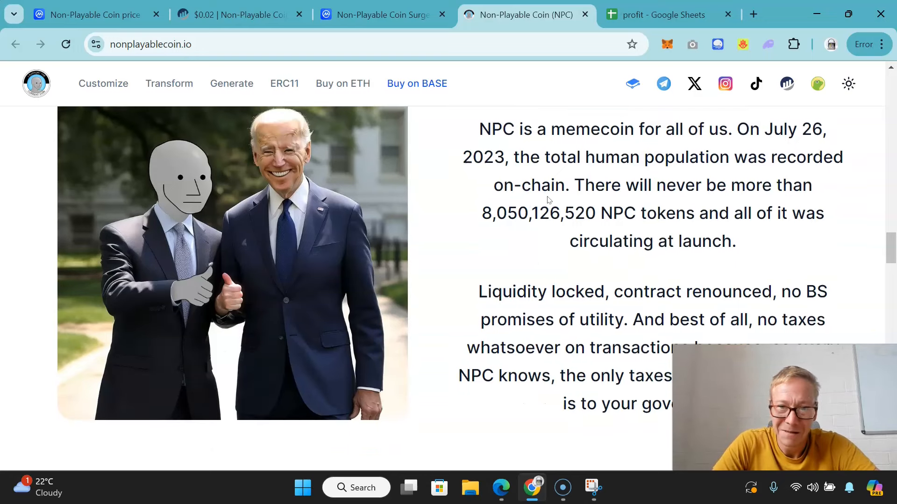
scroll(548, 200, "down", 1)
scroll(548, 200, "down", 1)
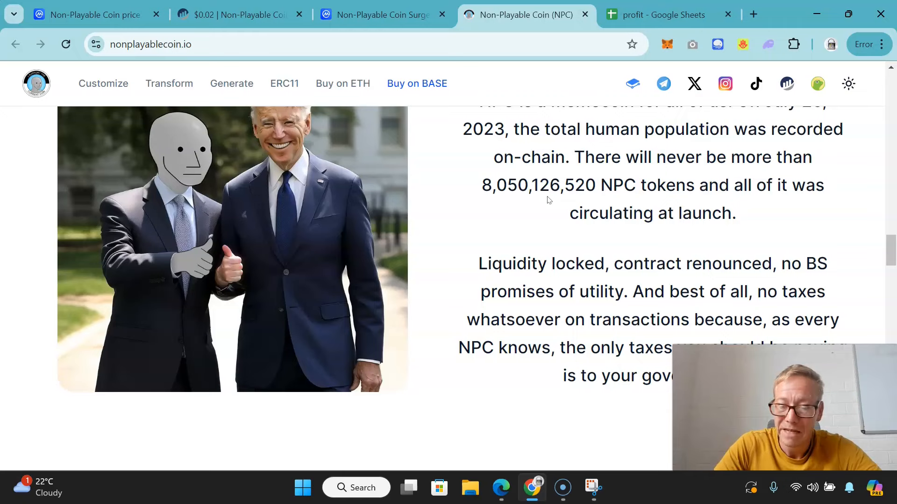
scroll(548, 200, "down", 1)
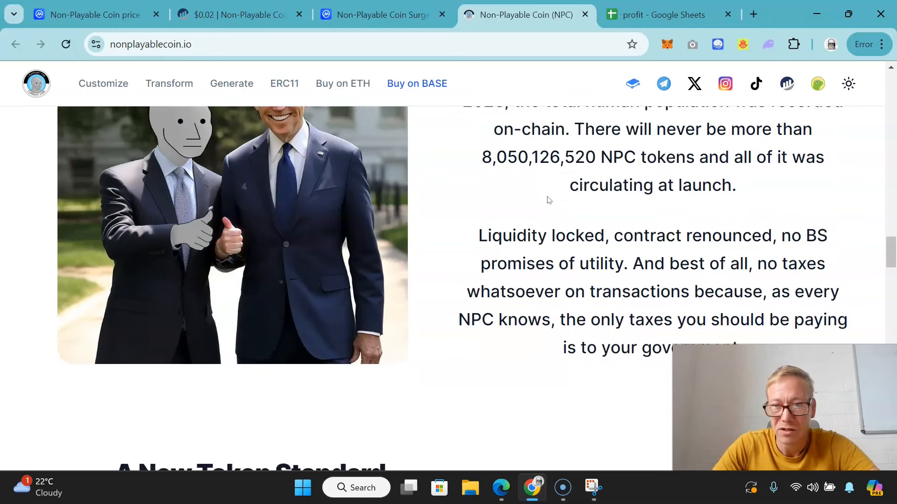
scroll(549, 200, "down", 1)
scroll(549, 201, "down", 1)
scroll(548, 200, "down", 1)
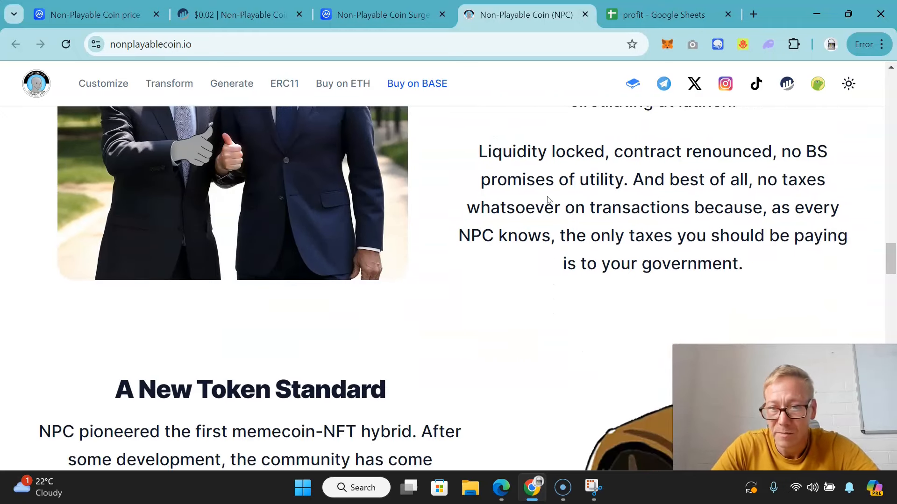
scroll(549, 201, "down", 1)
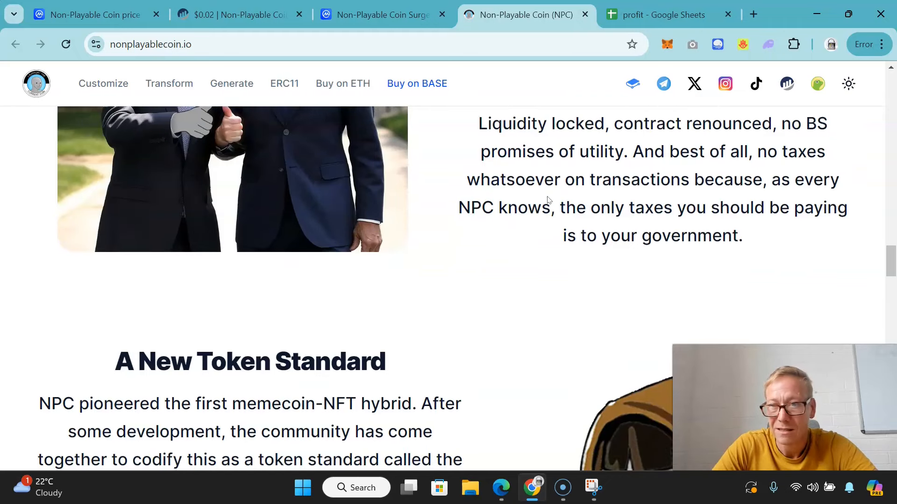
scroll(549, 200, "down", 1)
scroll(549, 200, "down", 1)
scroll(549, 200, "down", 1)
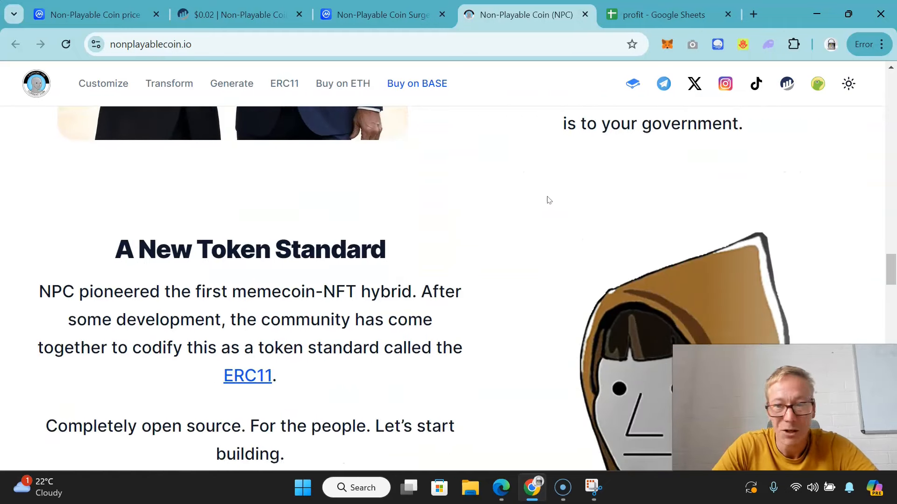
scroll(549, 200, "down", 2)
scroll(549, 201, "up", 1)
scroll(548, 200, "up", 1)
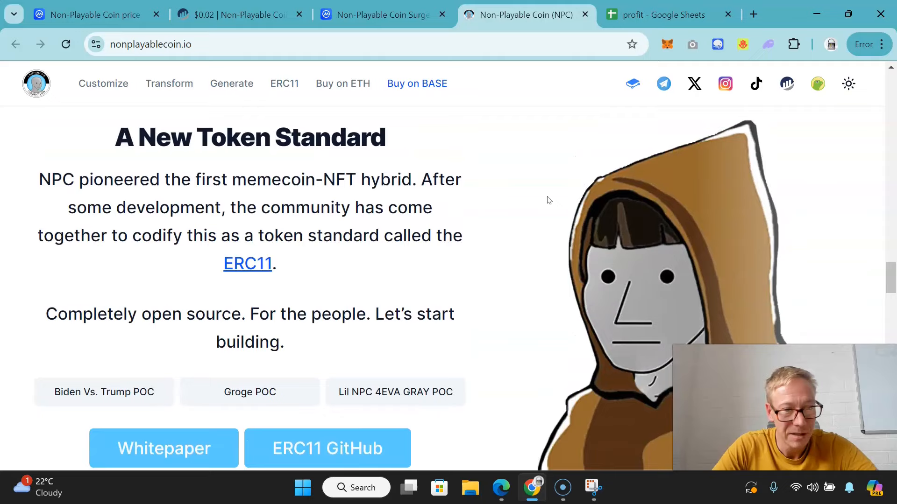
scroll(549, 200, "down", 4)
scroll(548, 201, "down", 4)
scroll(548, 201, "down", 1)
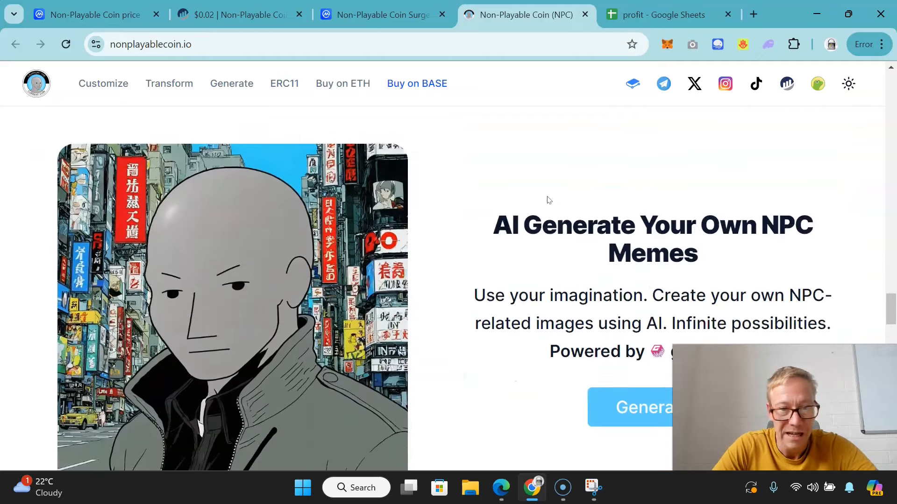
scroll(549, 201, "down", 2)
scroll(548, 201, "down", 1)
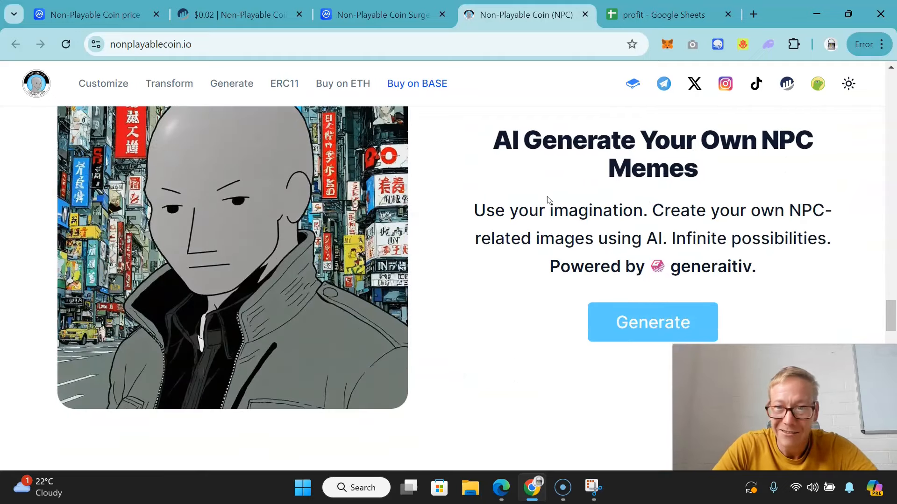
scroll(549, 201, "down", 1)
scroll(549, 201, "down", 1)
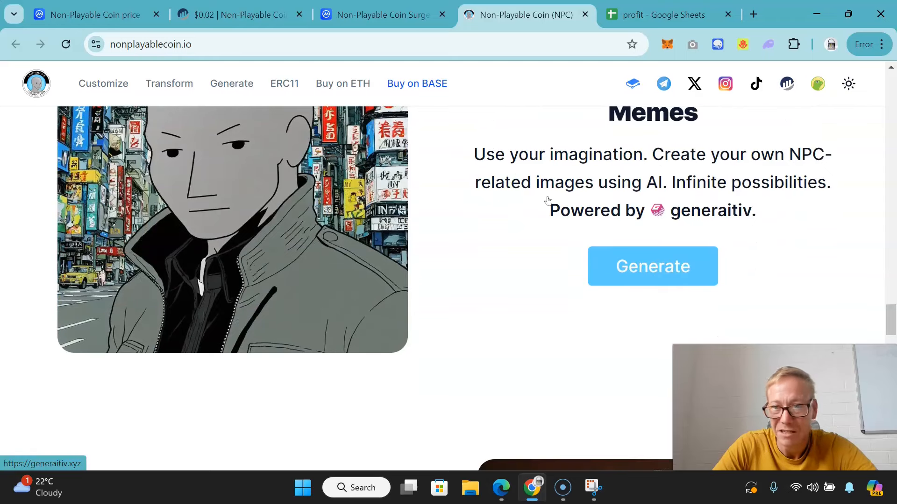
scroll(549, 201, "down", 1)
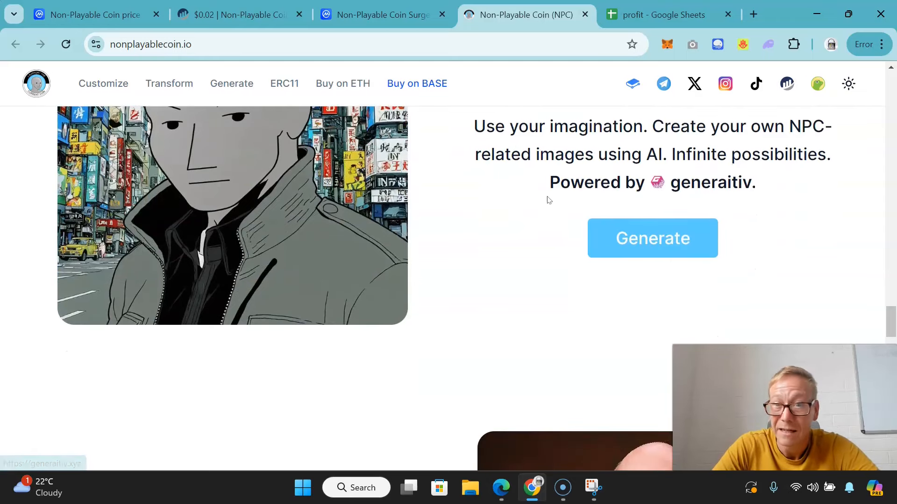
scroll(549, 201, "down", 1)
scroll(549, 200, "down", 1)
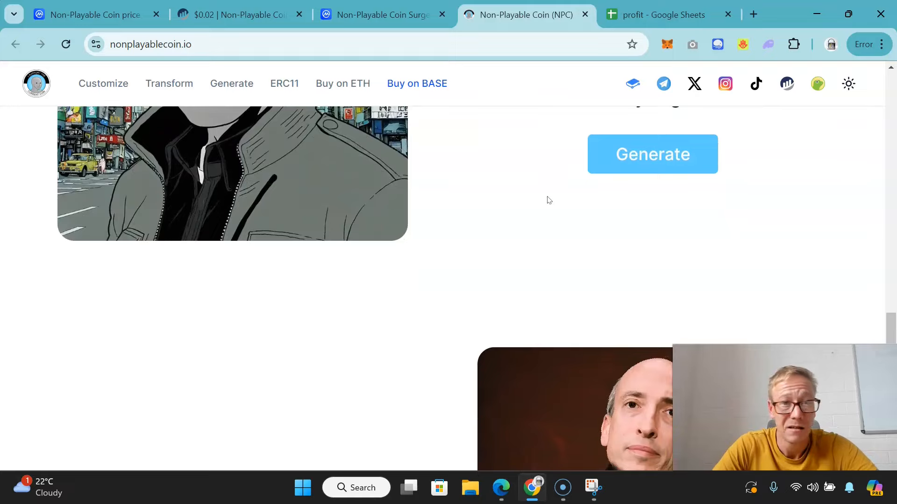
scroll(548, 200, "down", 5)
scroll(548, 200, "down", 4)
scroll(548, 200, "up", 1)
scroll(547, 200, "up", 4)
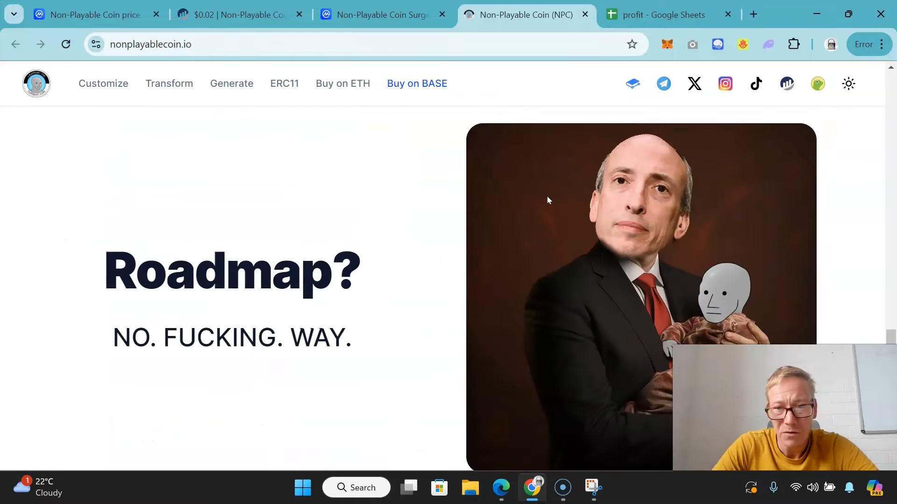
scroll(548, 201, "down", 1)
scroll(548, 200, "up", 1)
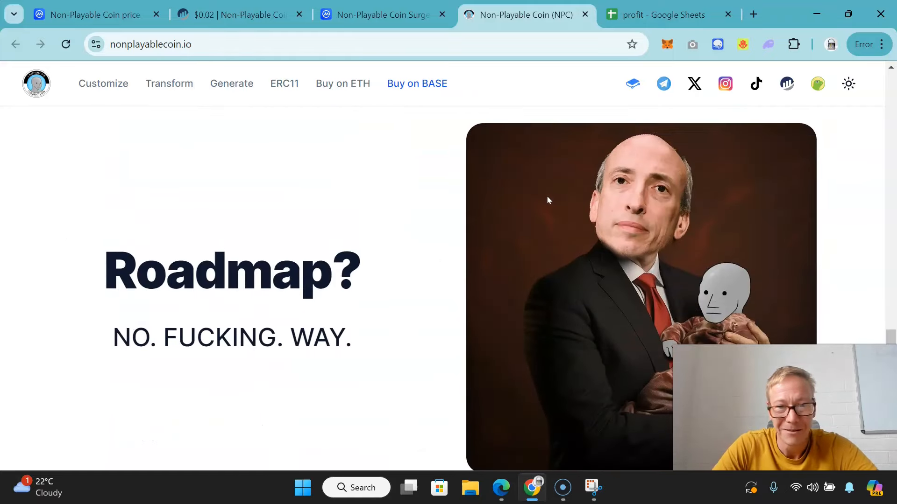
scroll(548, 201, "down", 1)
scroll(547, 201, "down", 1)
scroll(548, 201, "down", 3)
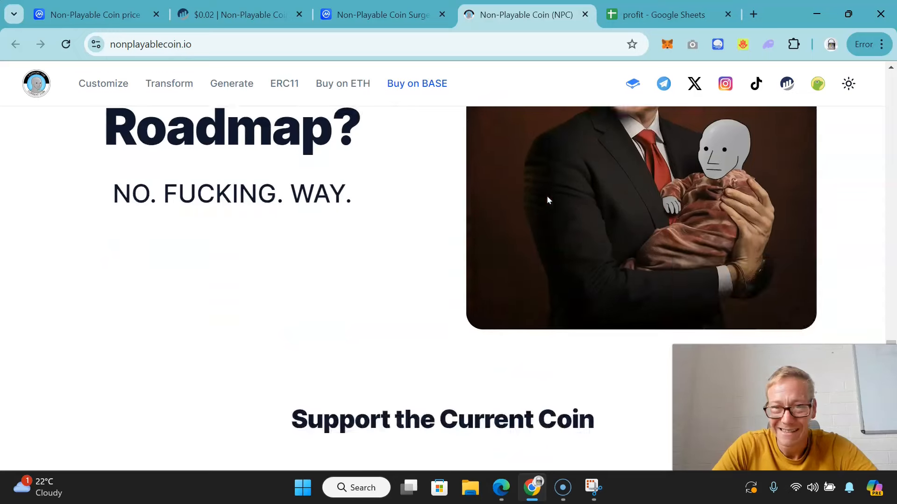
scroll(548, 201, "down", 5)
scroll(547, 200, "down", 3)
scroll(548, 201, "down", 1)
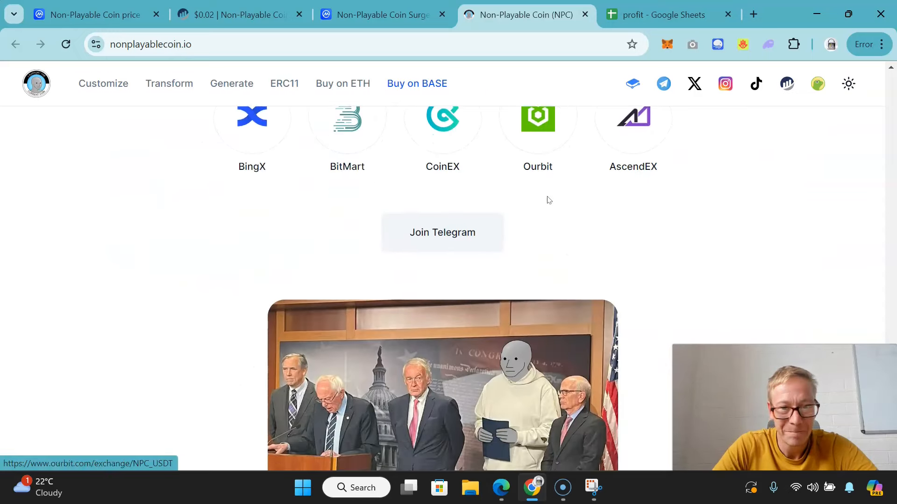
scroll(548, 201, "down", 4)
scroll(548, 201, "up", 1)
scroll(548, 201, "down", 1)
scroll(548, 201, "down", 1)
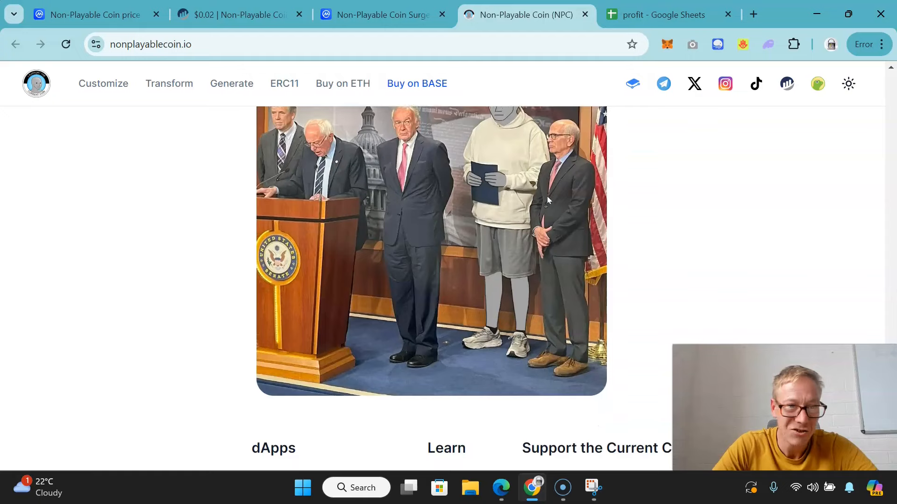
scroll(548, 200, "down", 5)
scroll(548, 200, "down", 1)
scroll(547, 201, "up", 1)
scroll(548, 201, "up", 3)
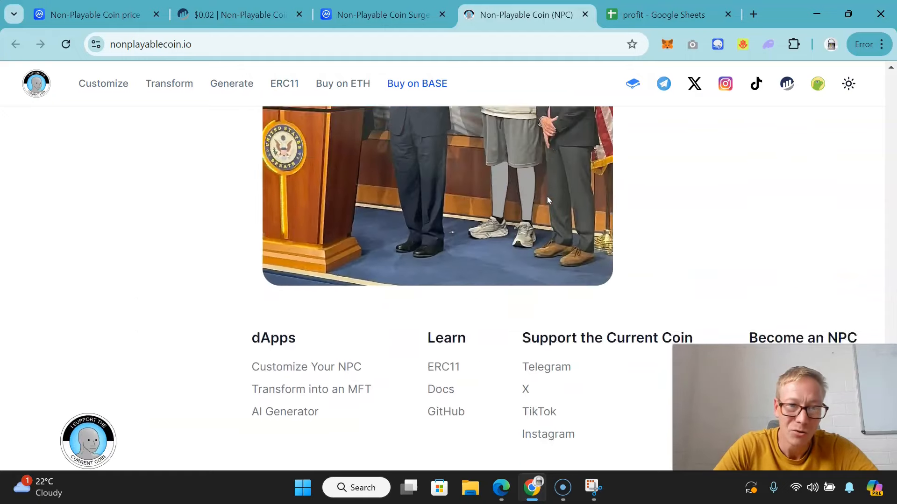
scroll(548, 201, "up", 5)
scroll(548, 200, "up", 5)
scroll(548, 201, "up", 1)
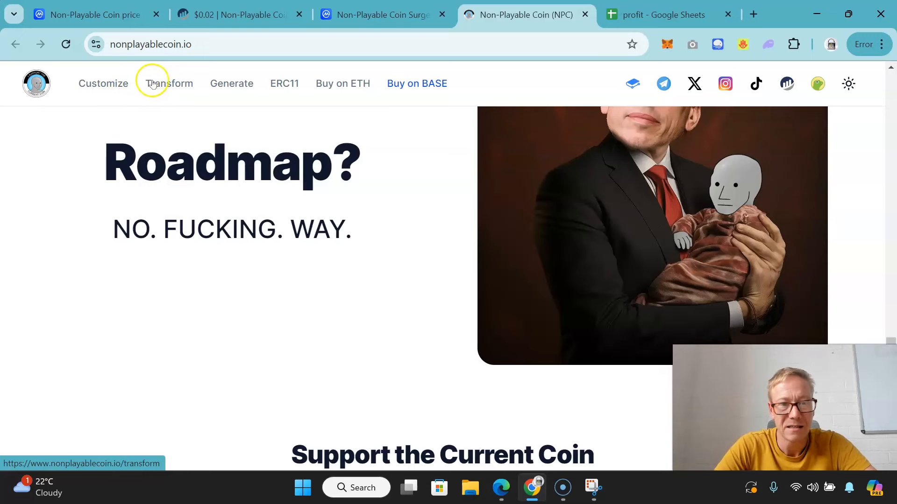
Step: Open the Transform Your Tokens dApp page, then launch the NPC customizer app in a new tab
left_click(158, 82)
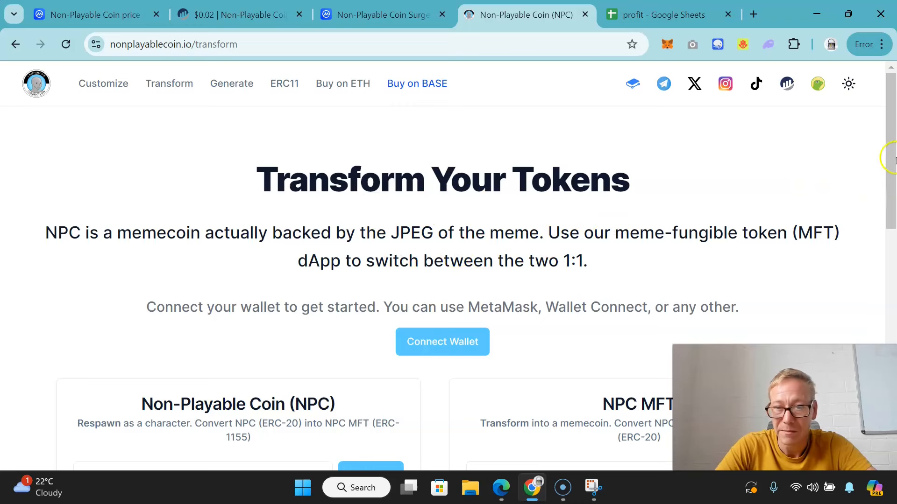
left_click_drag(891, 156, 888, 242)
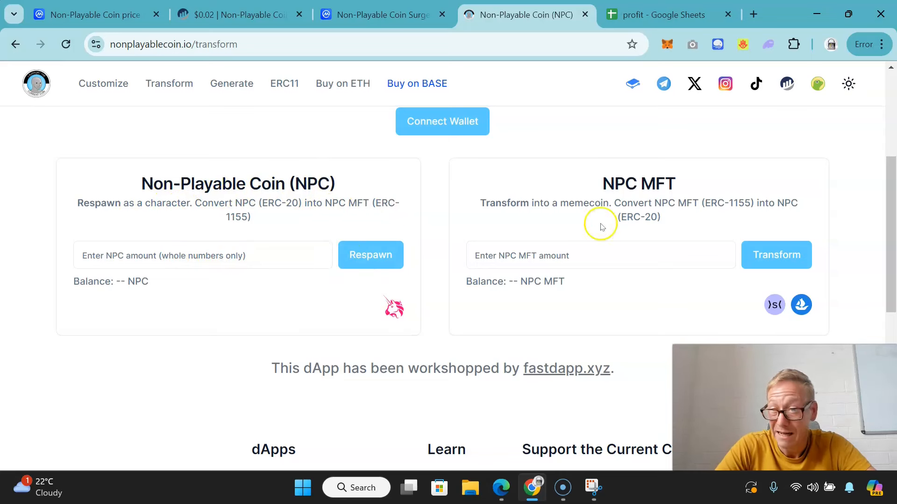
left_click_drag(893, 196, 893, 205)
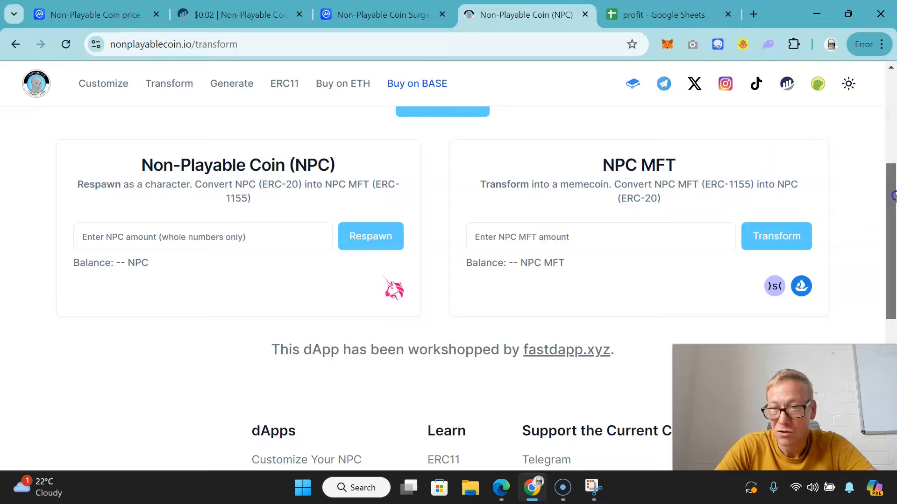
mouse_move(893, 197)
left_mouse_down()
mouse_move(892, 224)
mouse_move(892, 193)
left_mouse_up()
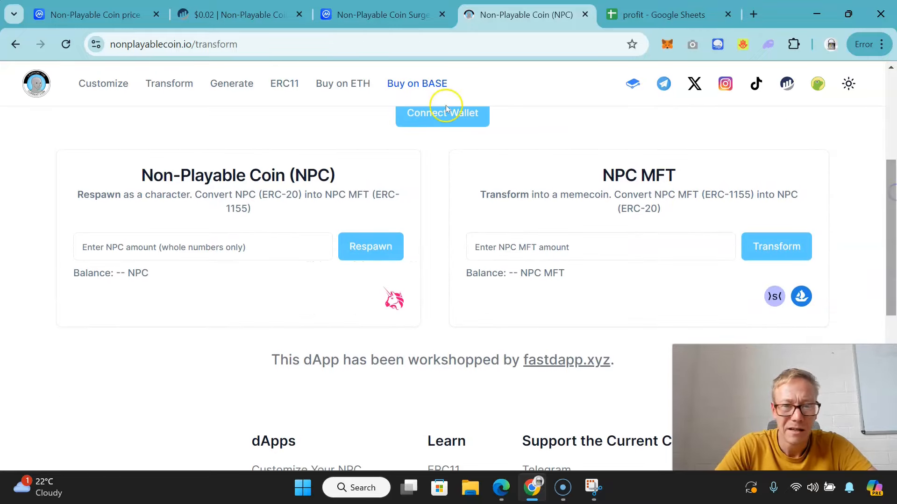
left_click(103, 83)
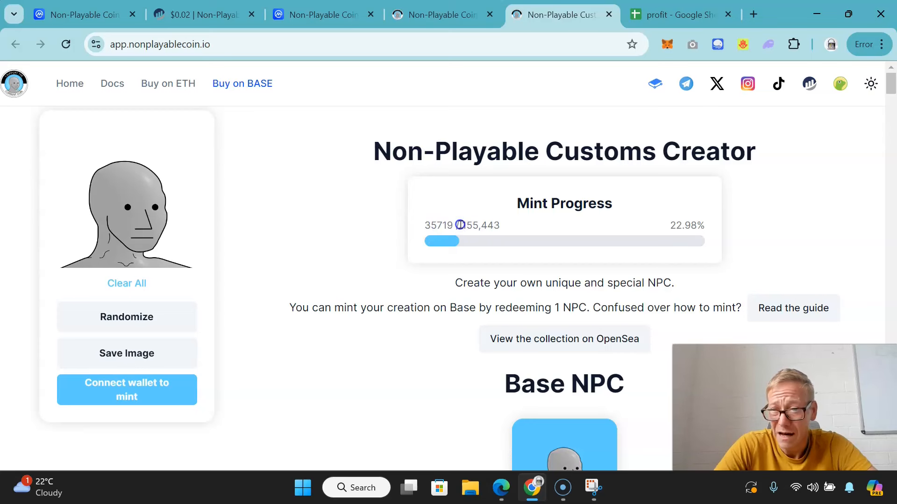
Step: Highlight the Customs Creator's total mint count 155,443, then return to NPC's CoinMarketCap page
left_click_drag(460, 225, 528, 222)
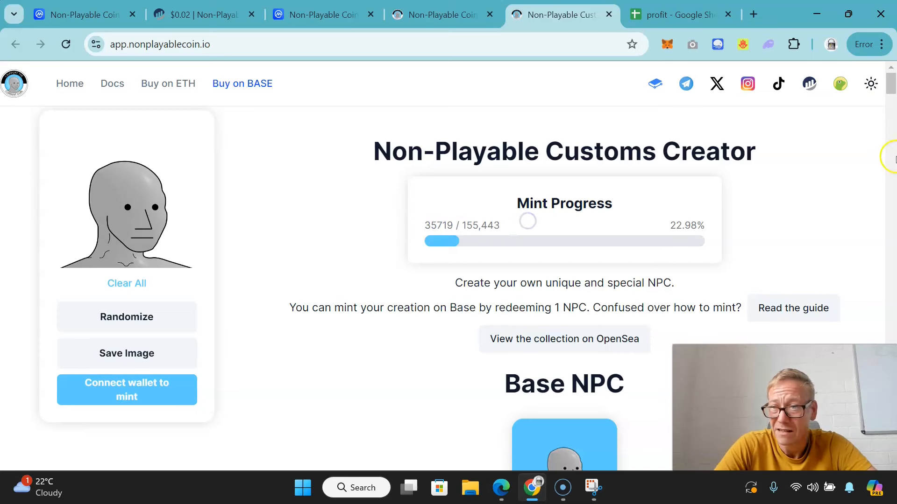
mouse_move(891, 84)
left_mouse_down()
mouse_move(891, 330)
mouse_move(891, 219)
left_mouse_up()
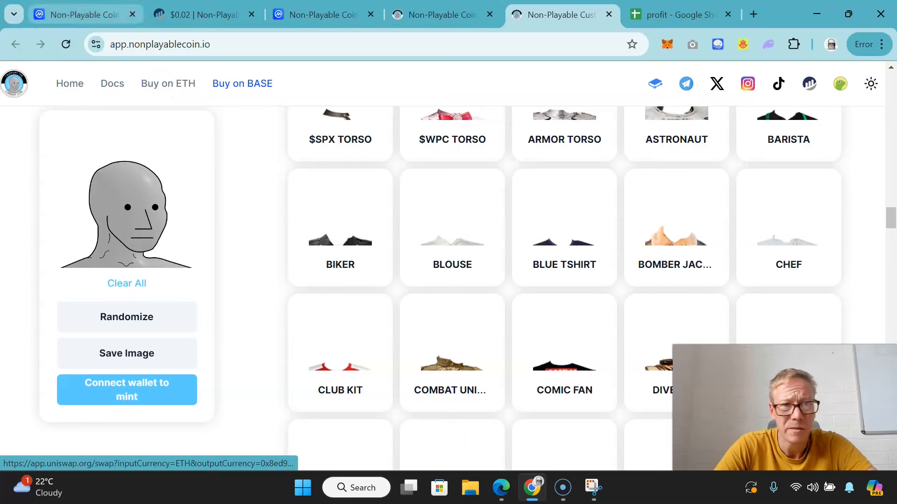
left_click(85, 14)
Step: Reveal and hide NPC's Base contract address, then open the circulating-supply explainer and return to the coin page
left_click(39, 216)
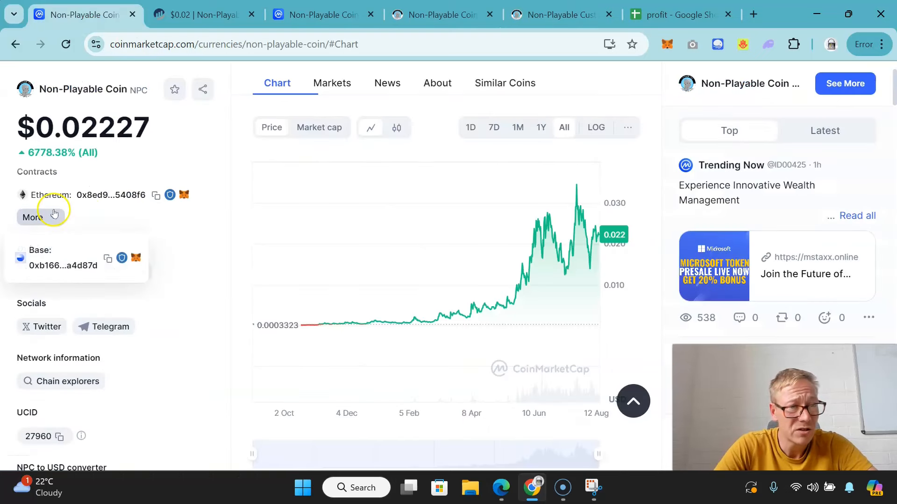
left_click(115, 220)
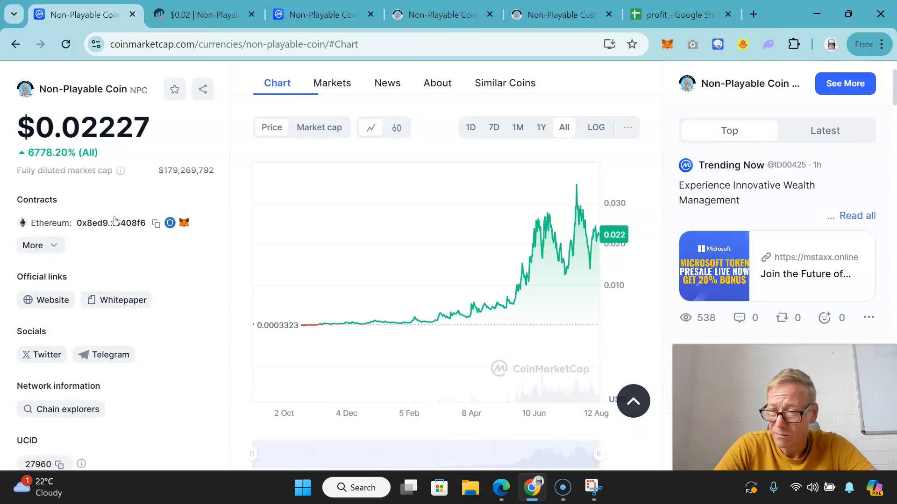
scroll(116, 220, "up", 2)
scroll(116, 220, "up", 2)
scroll(116, 220, "up", 1)
scroll(116, 220, "up", 2)
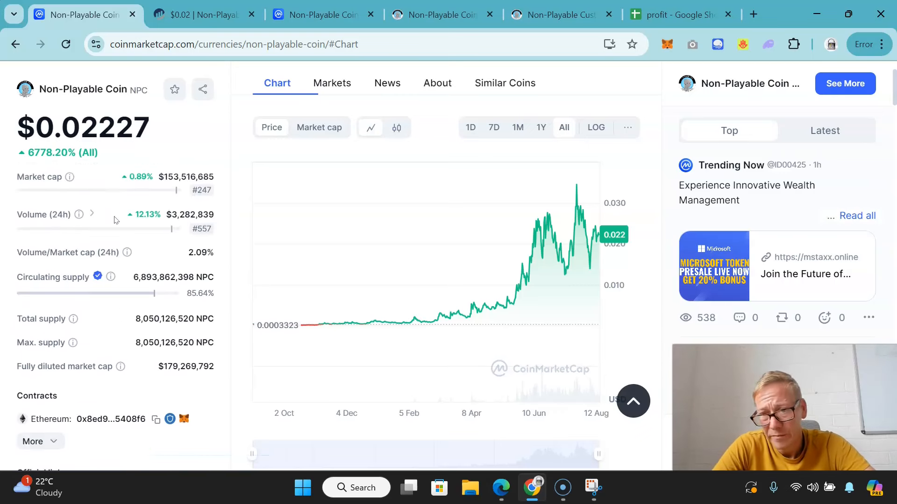
scroll(115, 220, "up", 1)
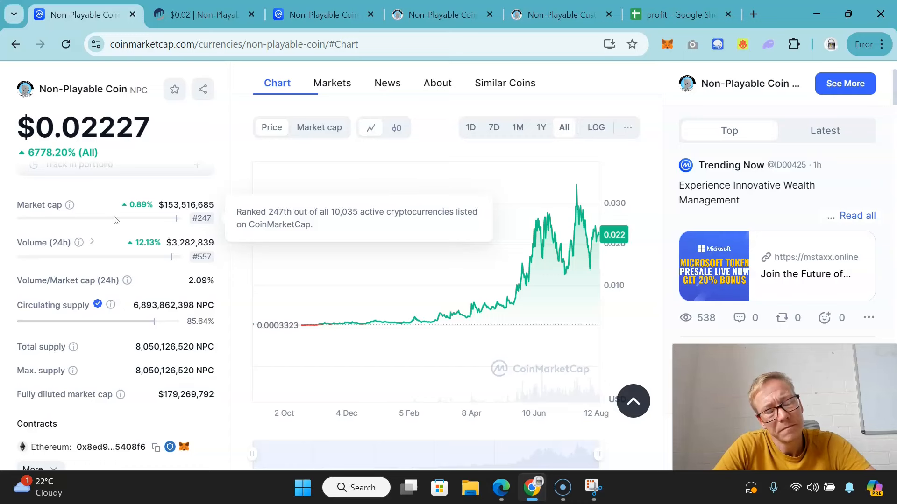
scroll(116, 220, "down", 1)
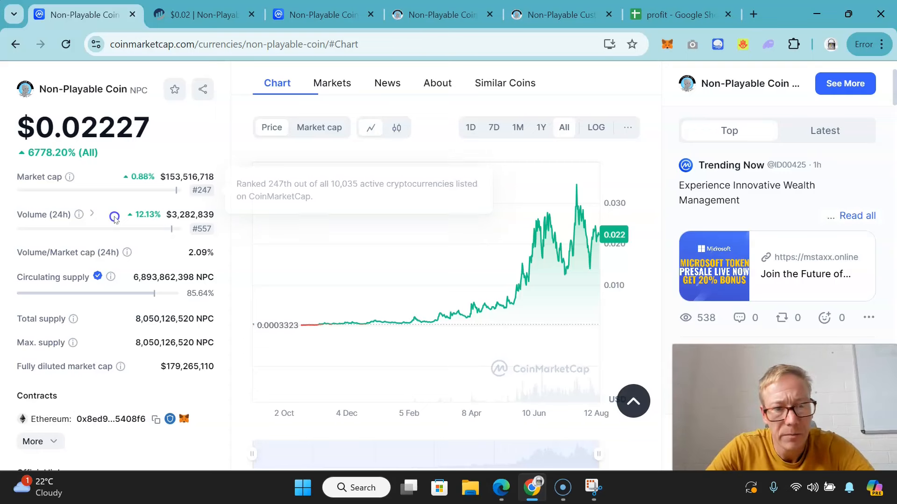
scroll(116, 220, "down", 1)
scroll(115, 220, "down", 1)
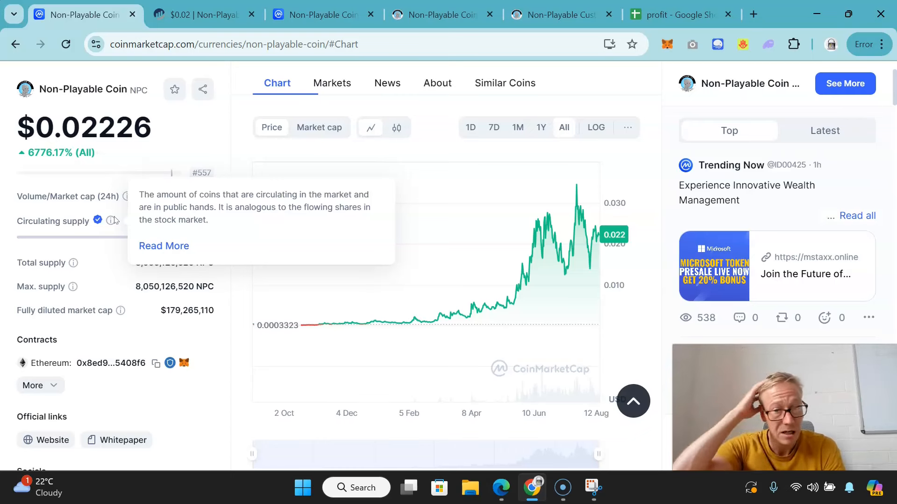
left_click(149, 246)
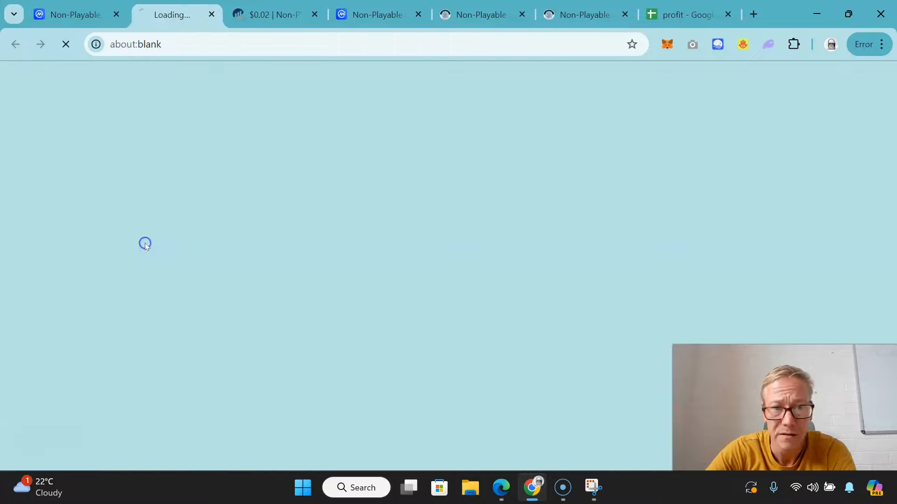
left_click(75, 14)
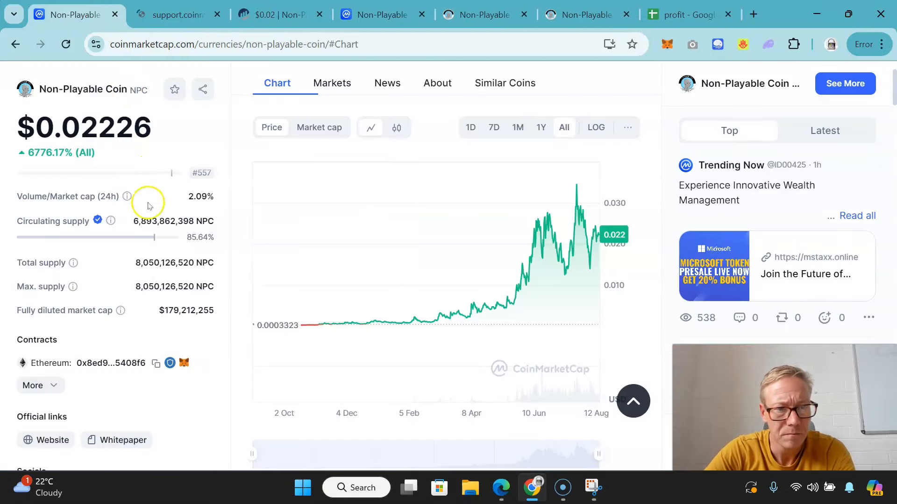
scroll(160, 280, "up", 4)
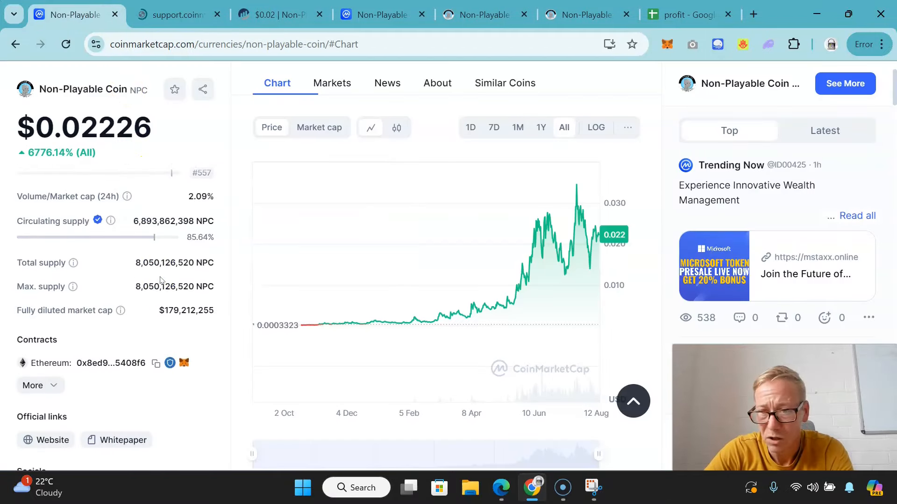
scroll(160, 279, "down", 1)
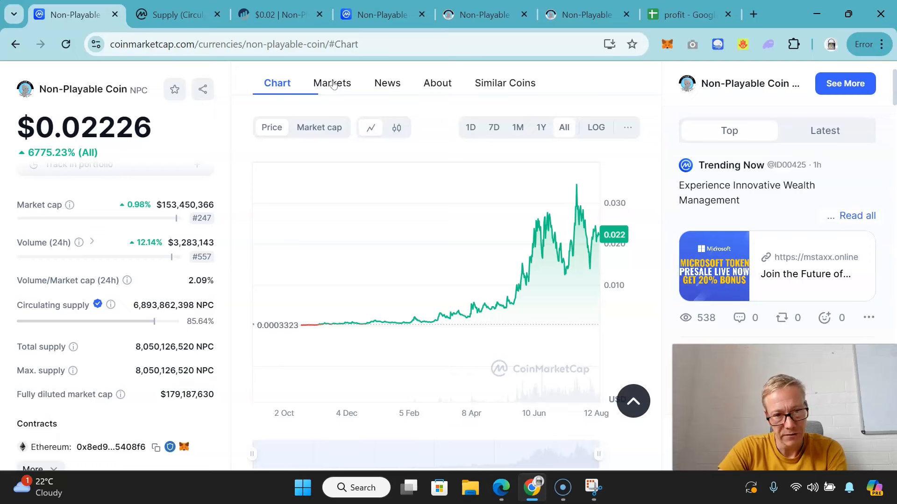
left_click(332, 83)
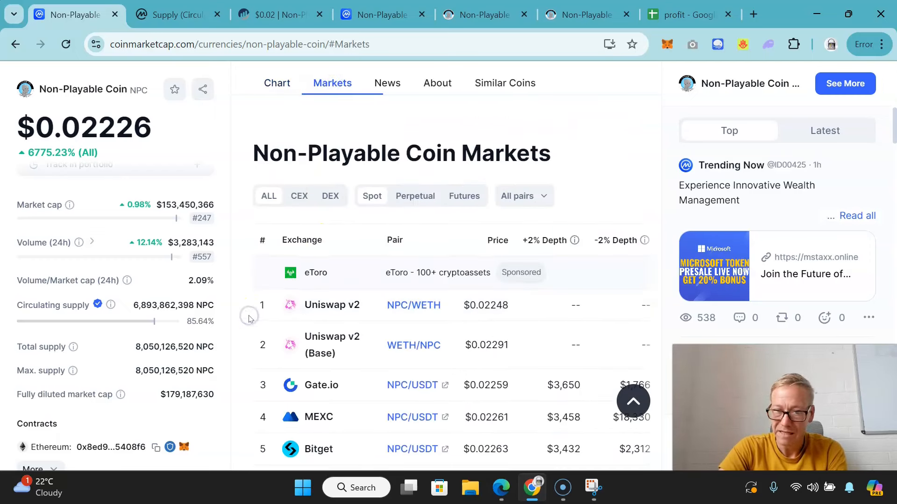
scroll(249, 319, "down", 3)
scroll(249, 319, "down", 2)
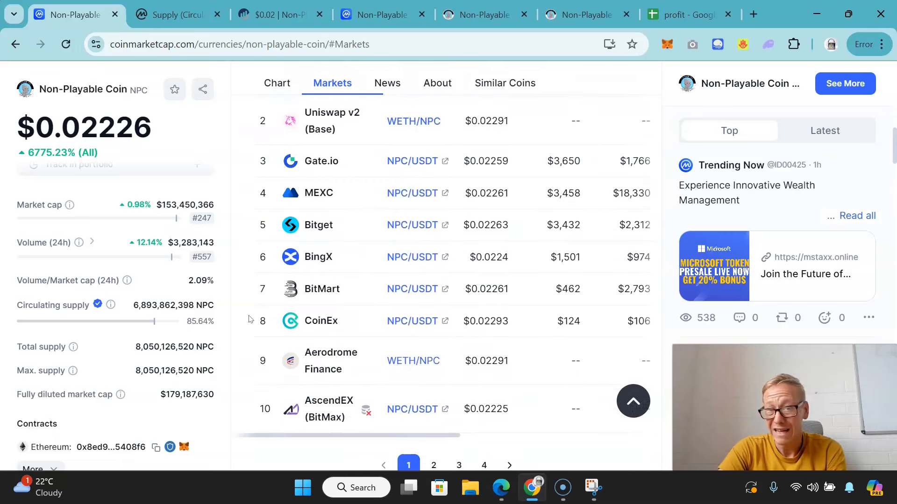
scroll(249, 319, "up", 1)
scroll(248, 319, "up", 1)
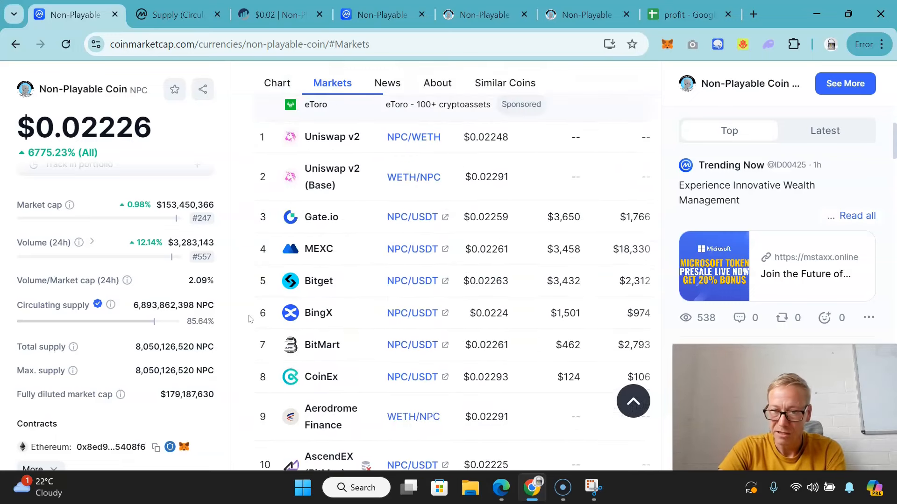
scroll(248, 318, "up", 1)
scroll(249, 319, "up", 1)
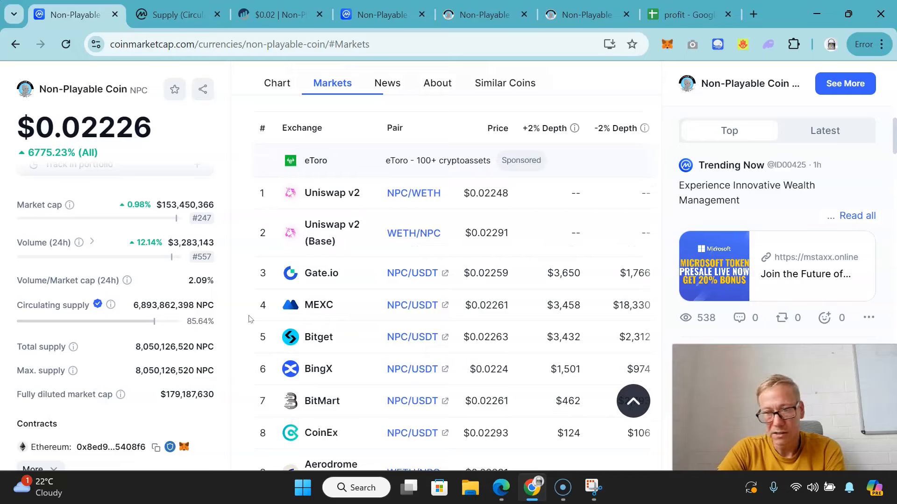
scroll(249, 319, "down", 1)
scroll(249, 319, "up", 1)
scroll(249, 319, "up", 5)
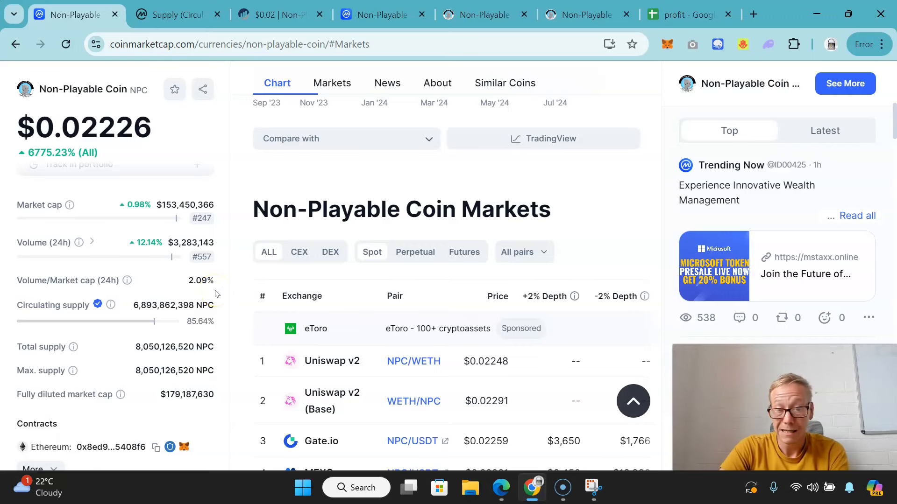
scroll(216, 295, "up", 1)
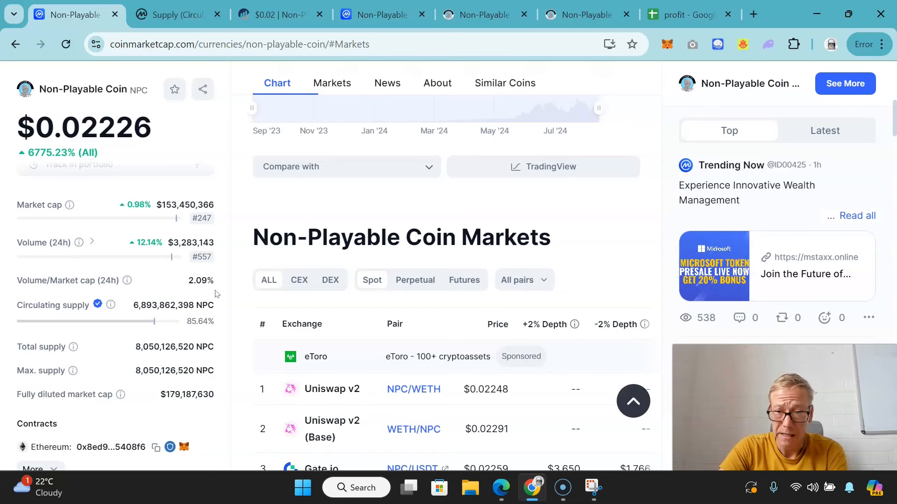
scroll(216, 295, "up", 1)
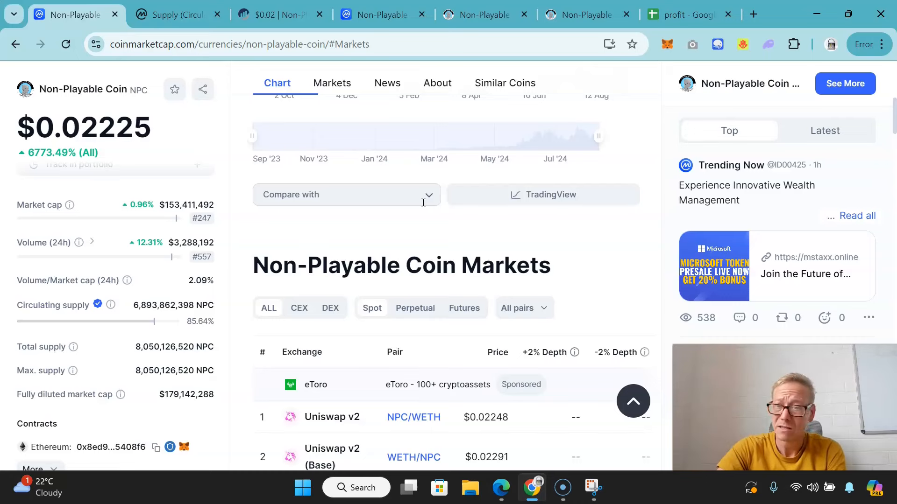
scroll(422, 203, "up", 4)
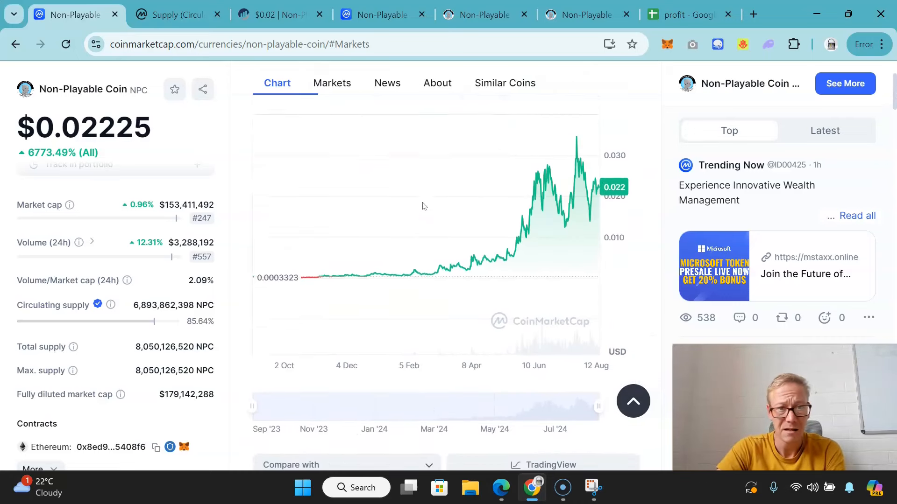
scroll(423, 205, "up", 2)
scroll(423, 206, "up", 1)
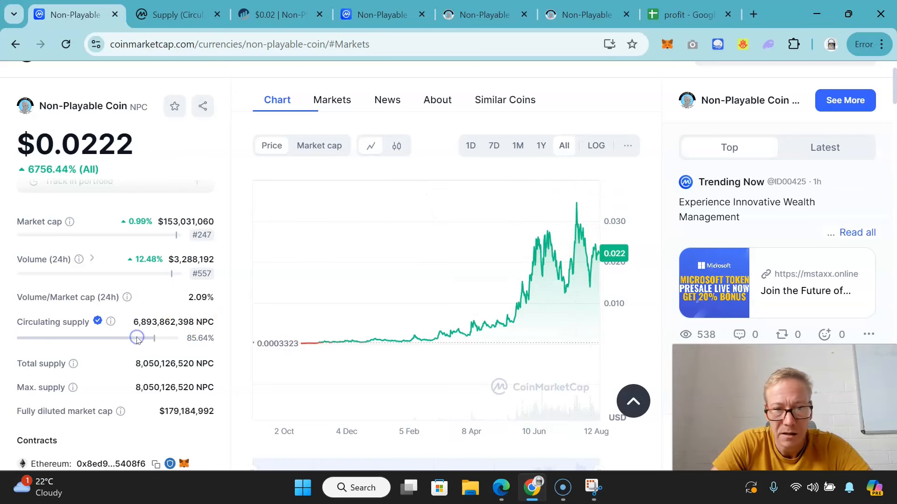
scroll(138, 339, "down", 2)
scroll(137, 339, "down", 3)
scroll(137, 339, "down", 3)
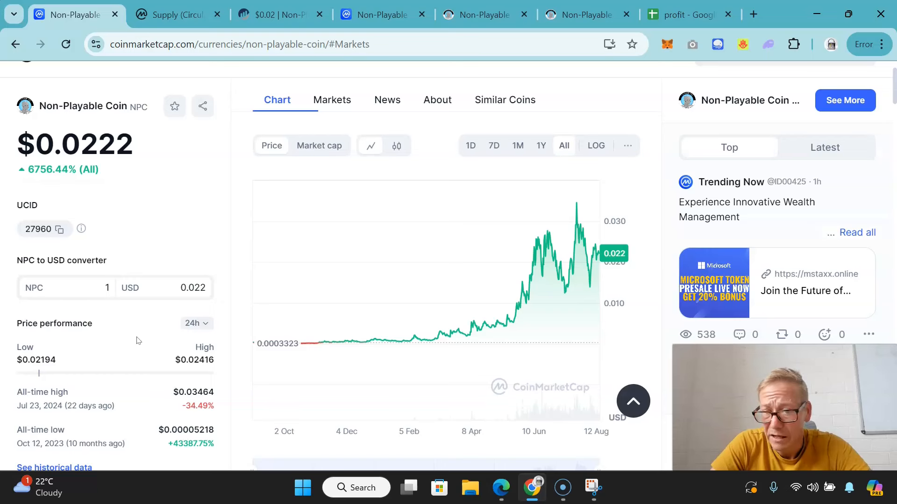
scroll(138, 340, "up", 2)
scroll(137, 341, "up", 3)
scroll(138, 340, "up", 3)
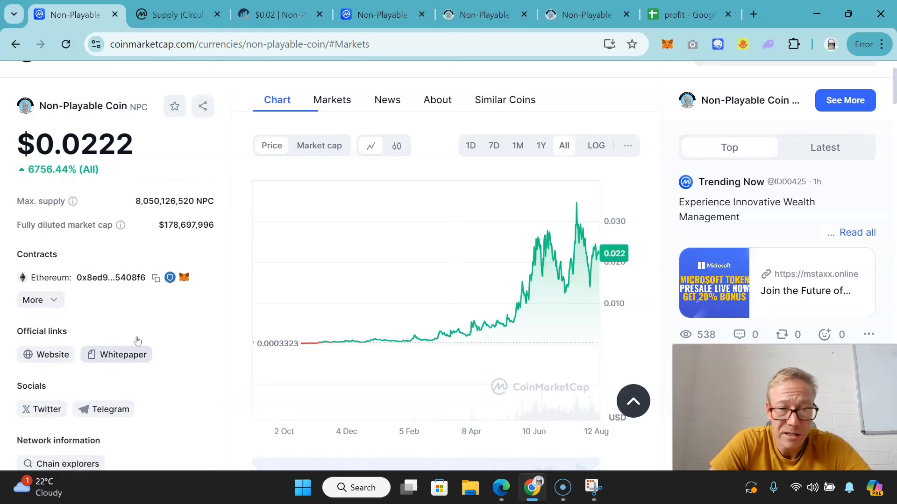
scroll(137, 341, "up", 3)
scroll(137, 341, "up", 2)
scroll(138, 340, "up", 2)
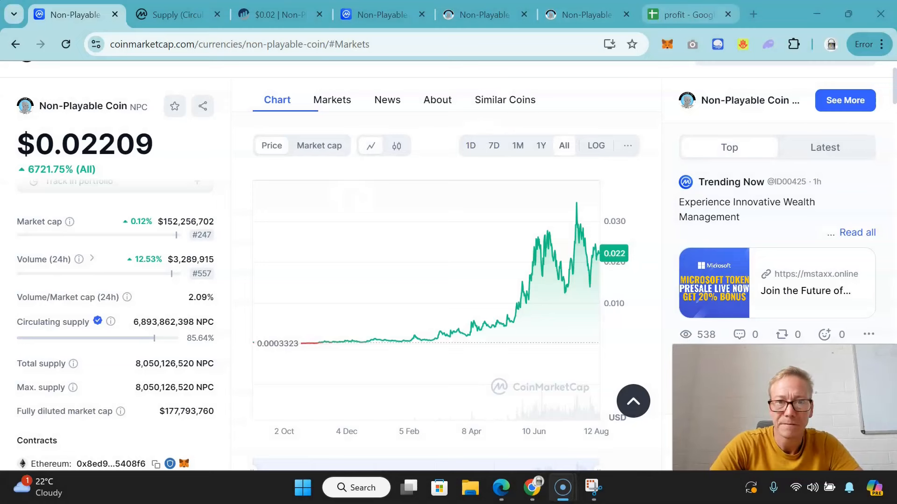
Step: Return to the profit spreadsheet and jump to the top of the profit table at D1
left_click(689, 14)
key("ctrl+Up")
key("ctrl+Up")
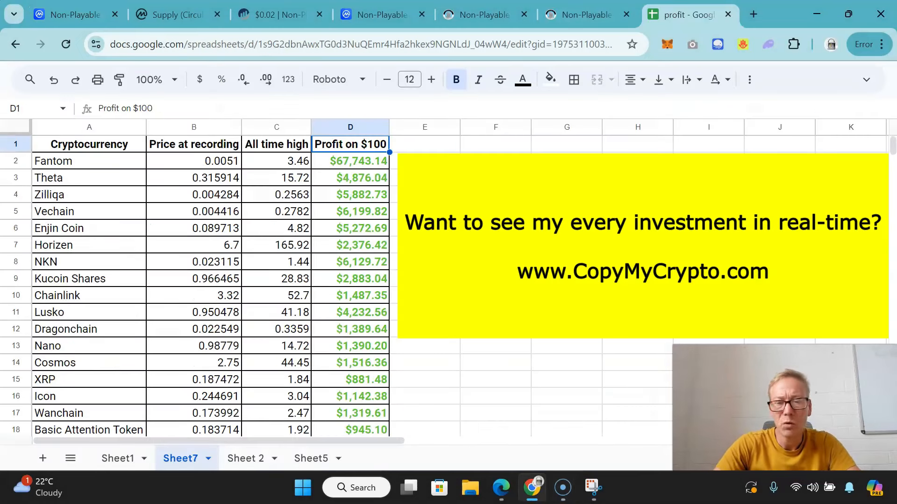